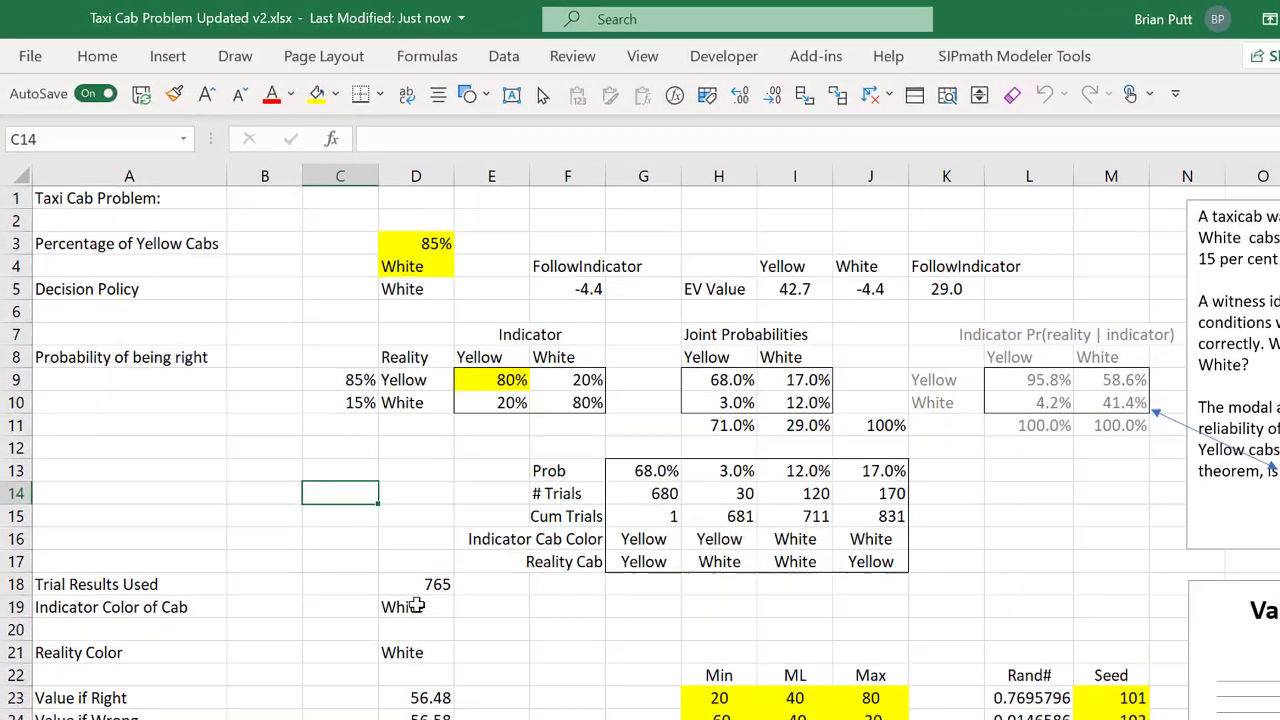
- Review the 85% yellow-cab input, the decision policy, and the formulas in H9, M10 and G14
left_click(354, 211)
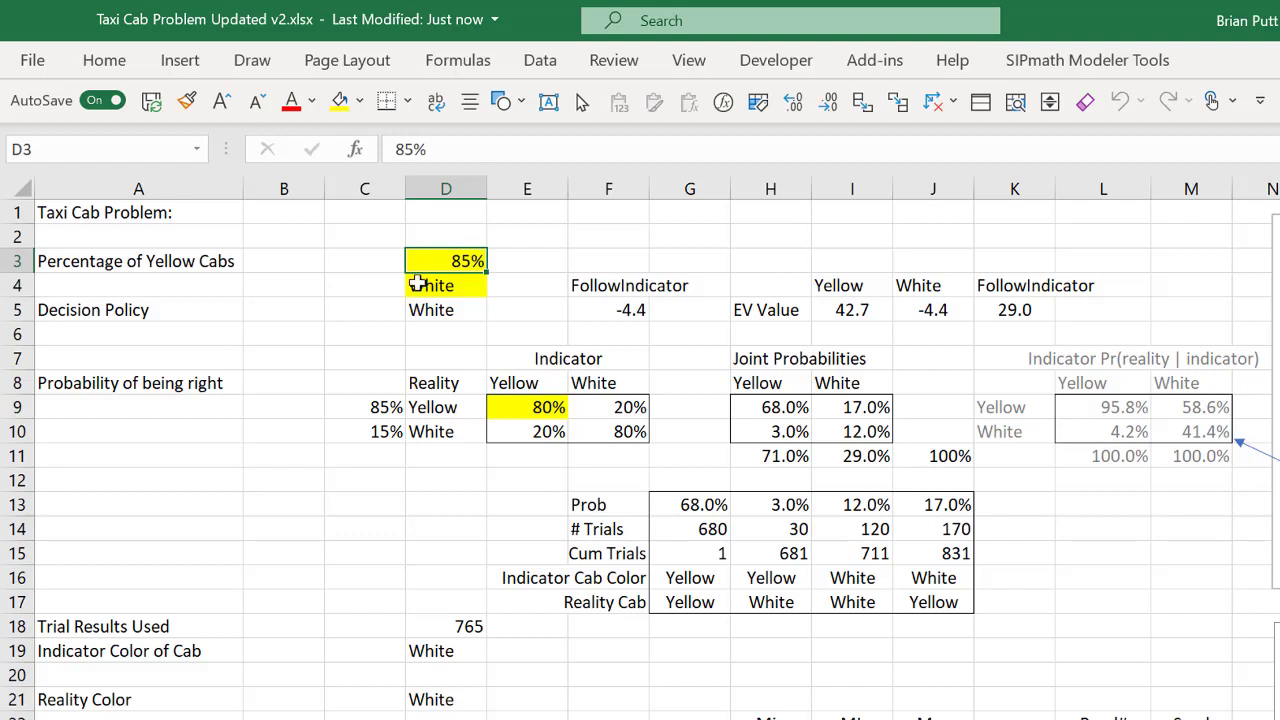
left_click(418, 285)
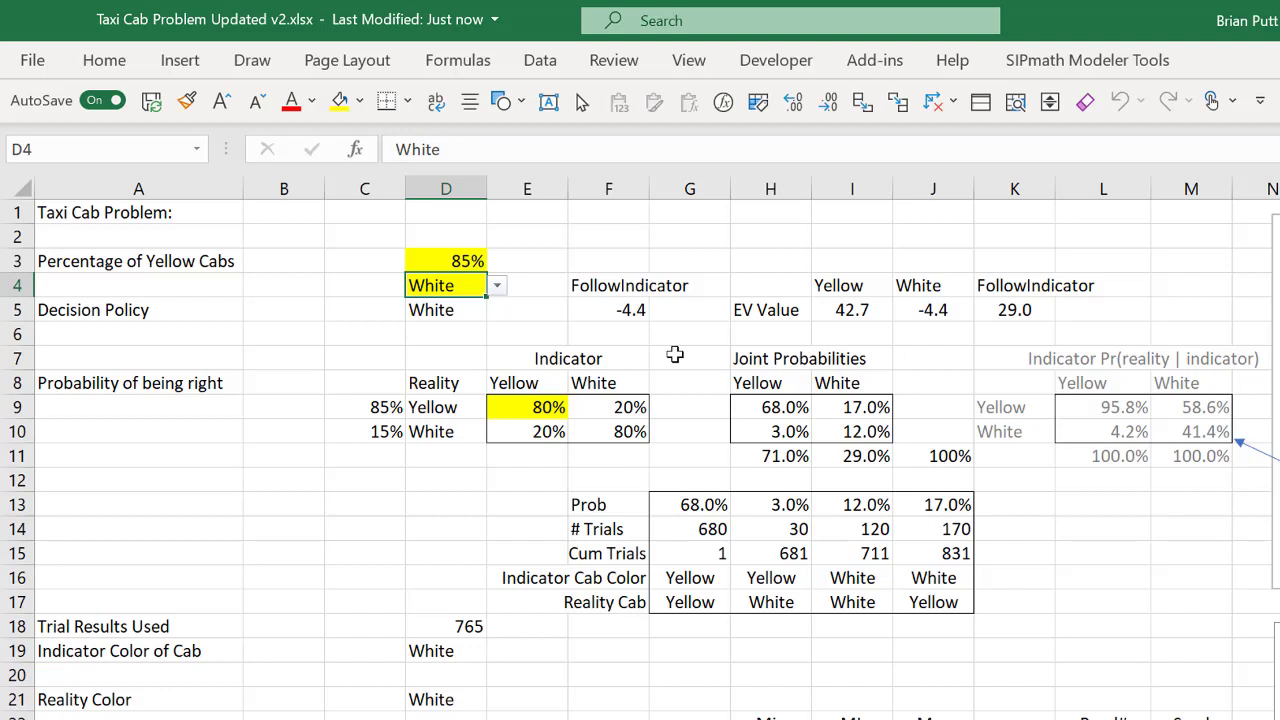
left_click(772, 407)
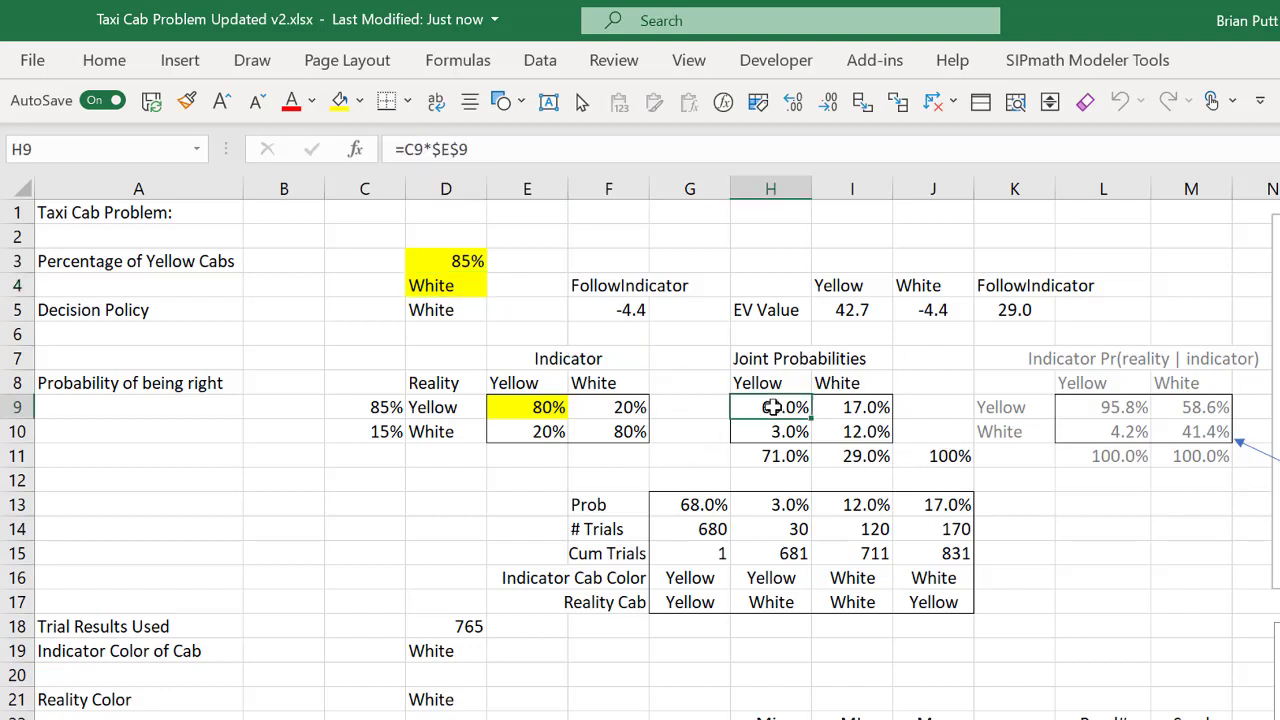
left_click(479, 149)
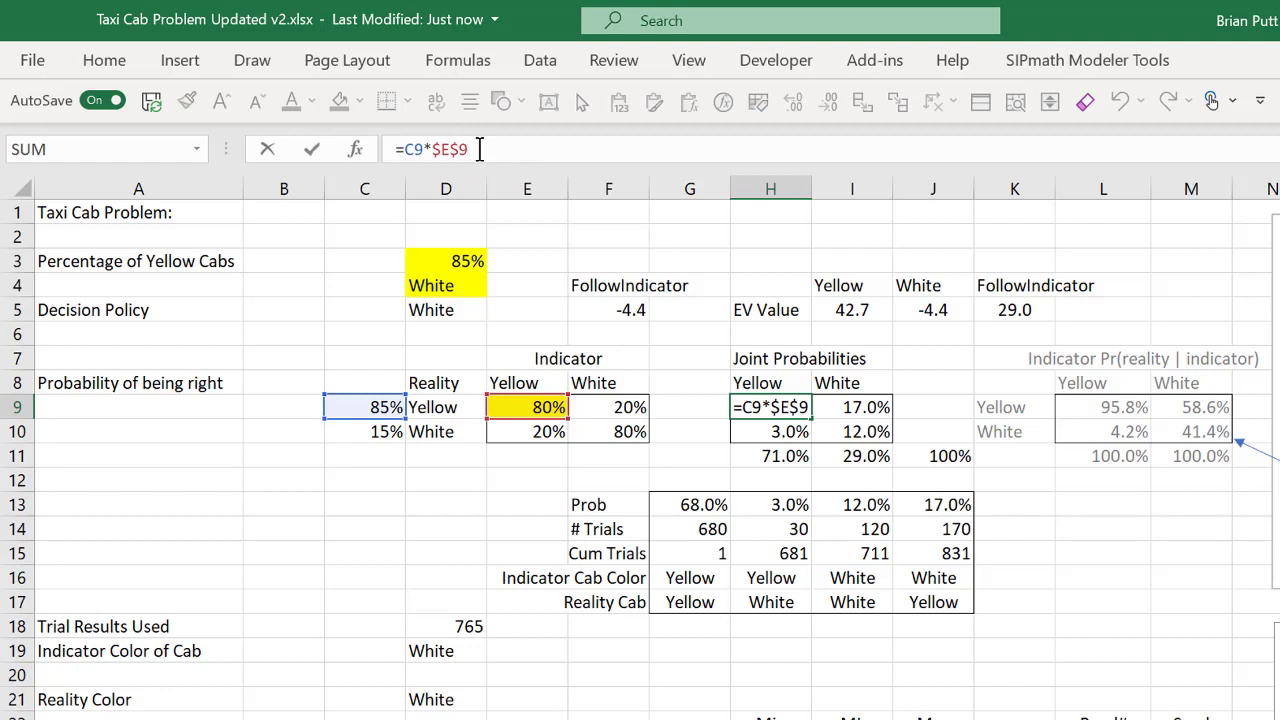
key("Escape")
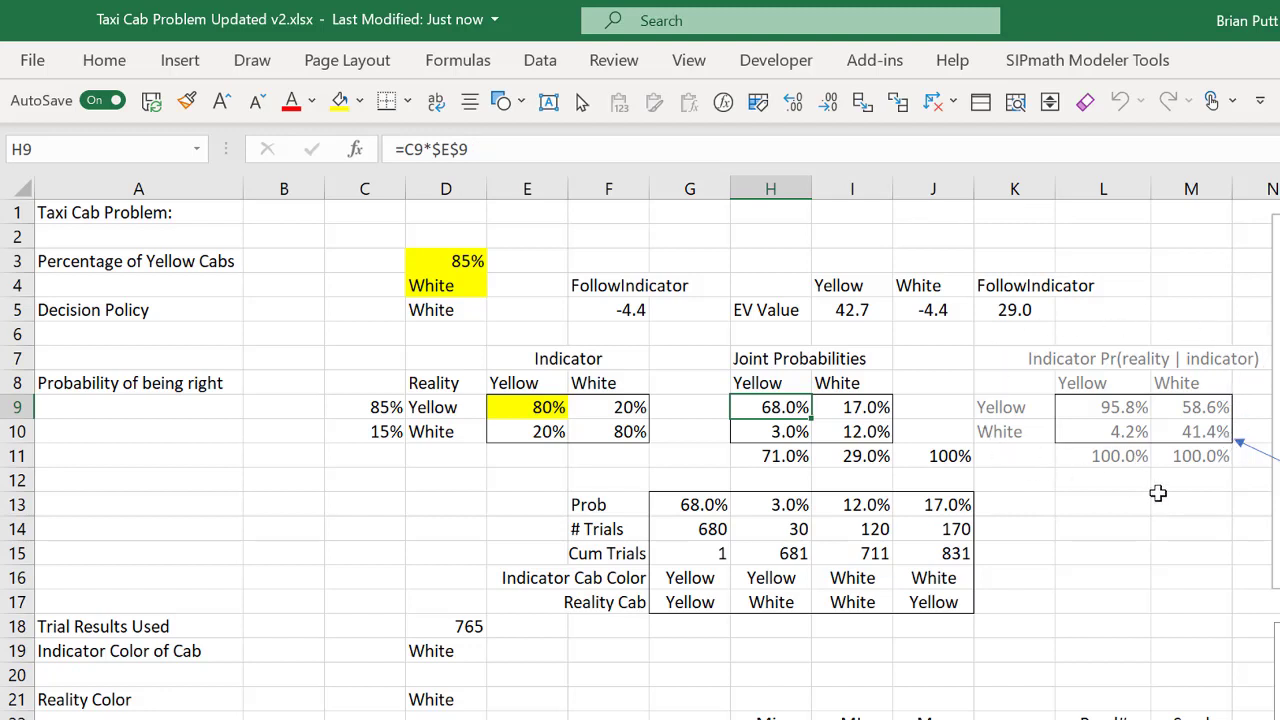
left_click(1167, 434)
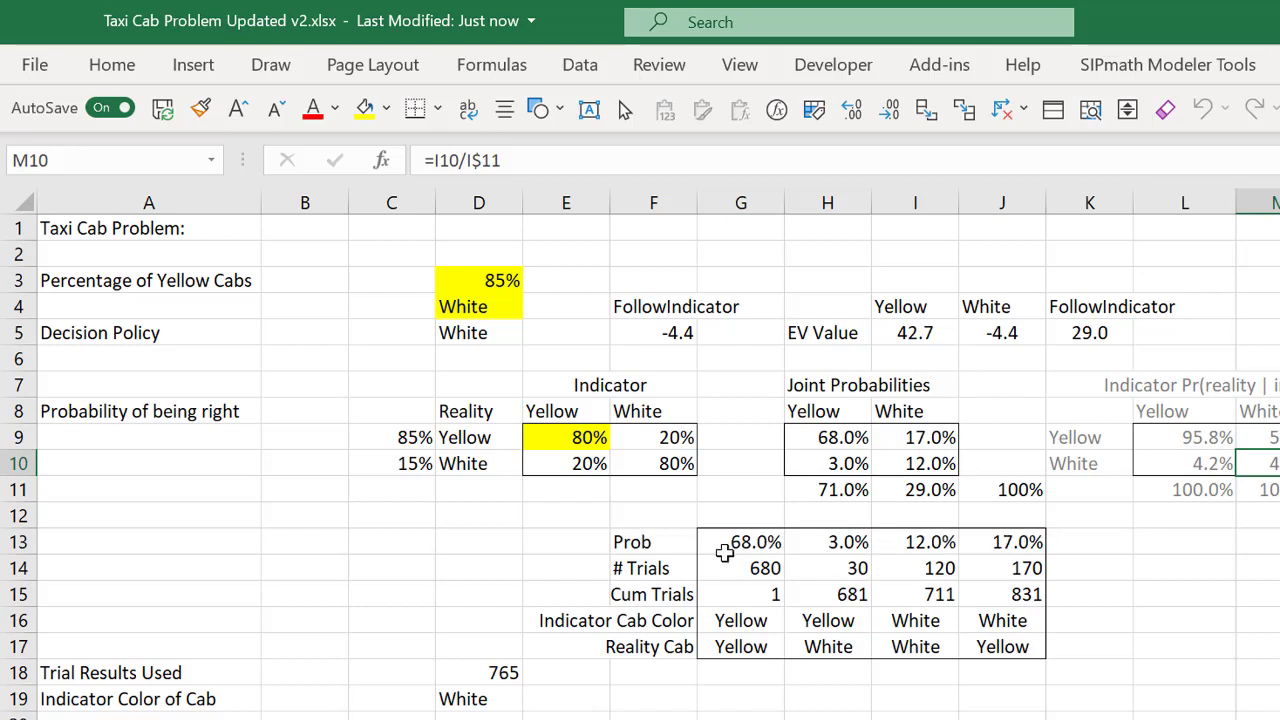
left_click(764, 565)
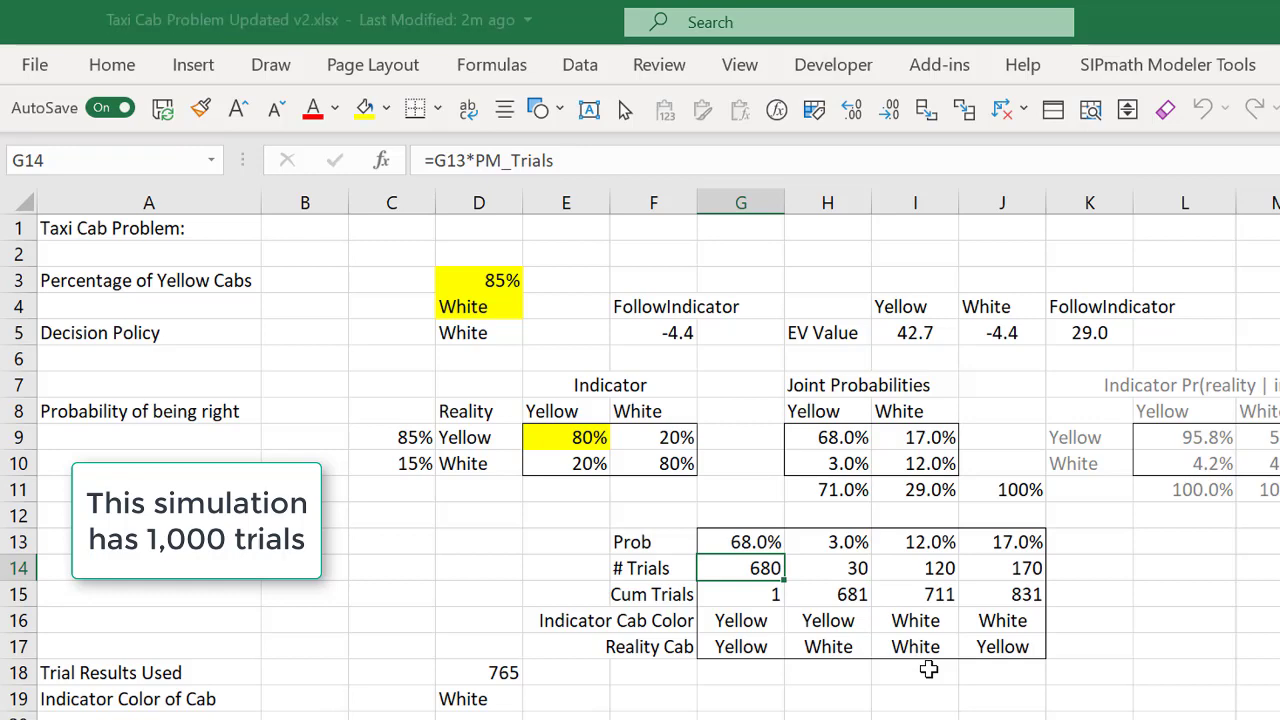
- Review the Value if Right (D23), Value if Wrong (D24) and decision-based value function formulas
scroll(757, 713, "down", 2)
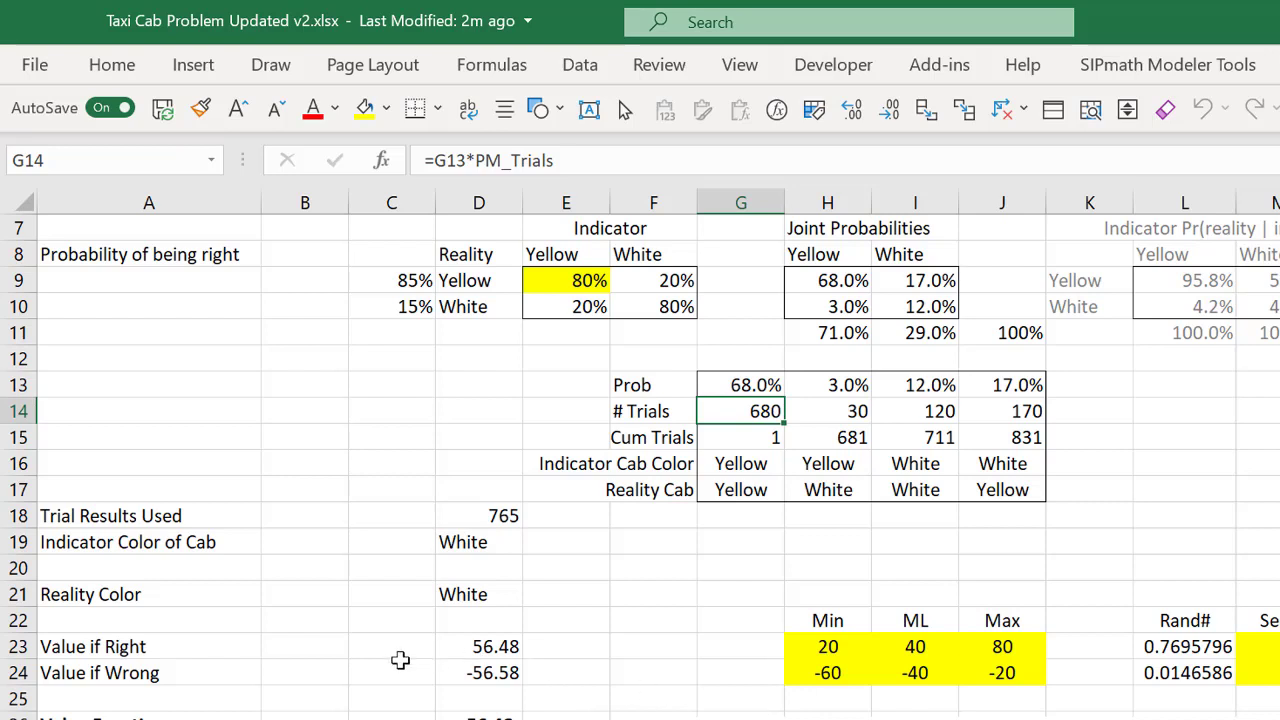
left_click(191, 645)
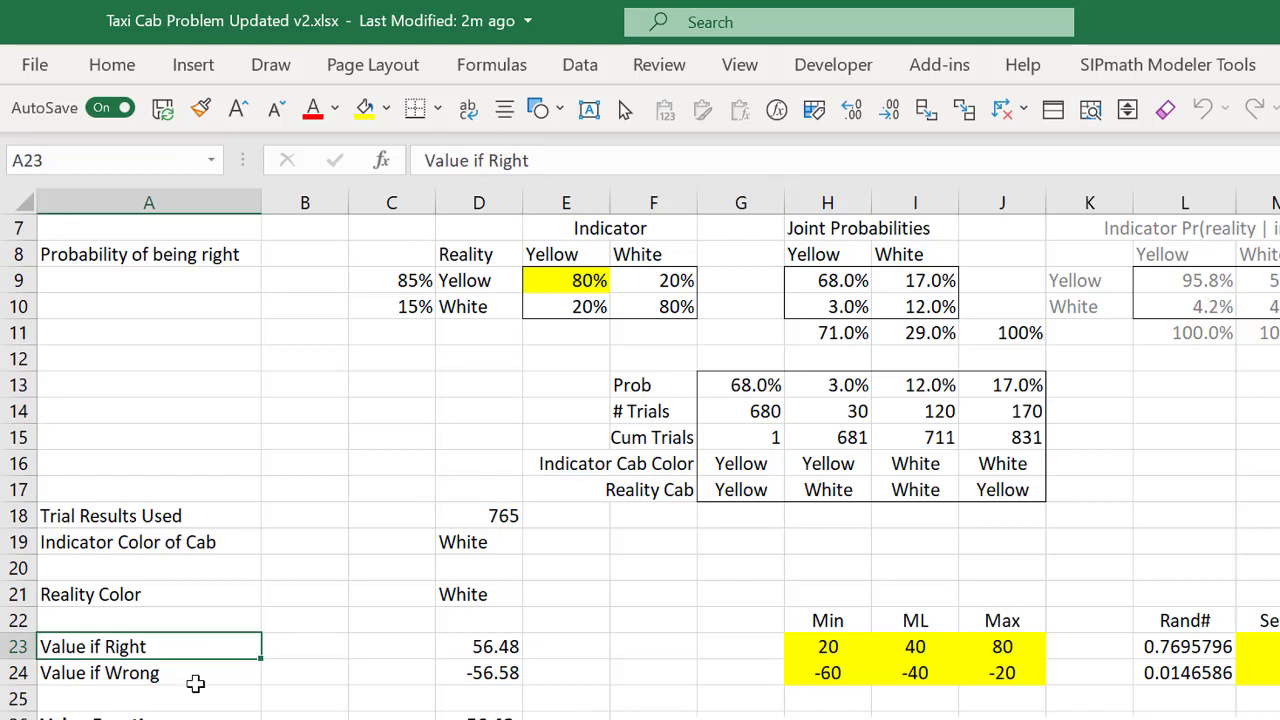
left_click(451, 644)
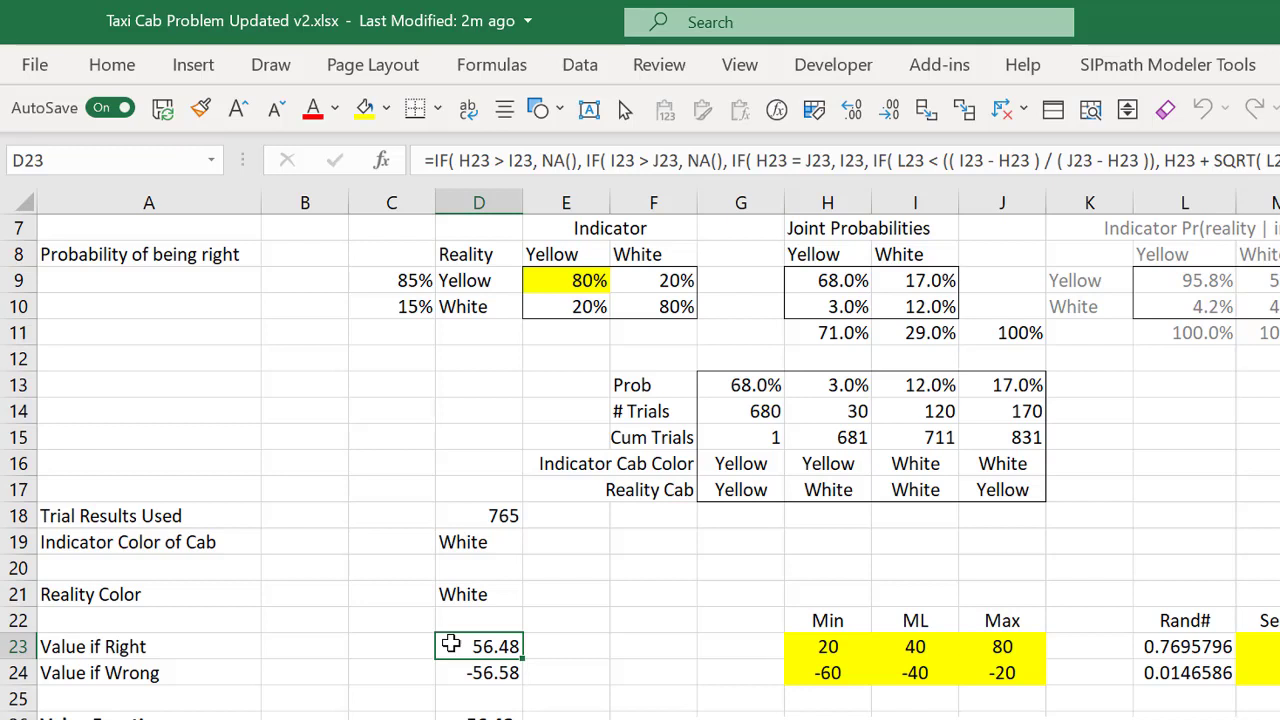
left_click(460, 672)
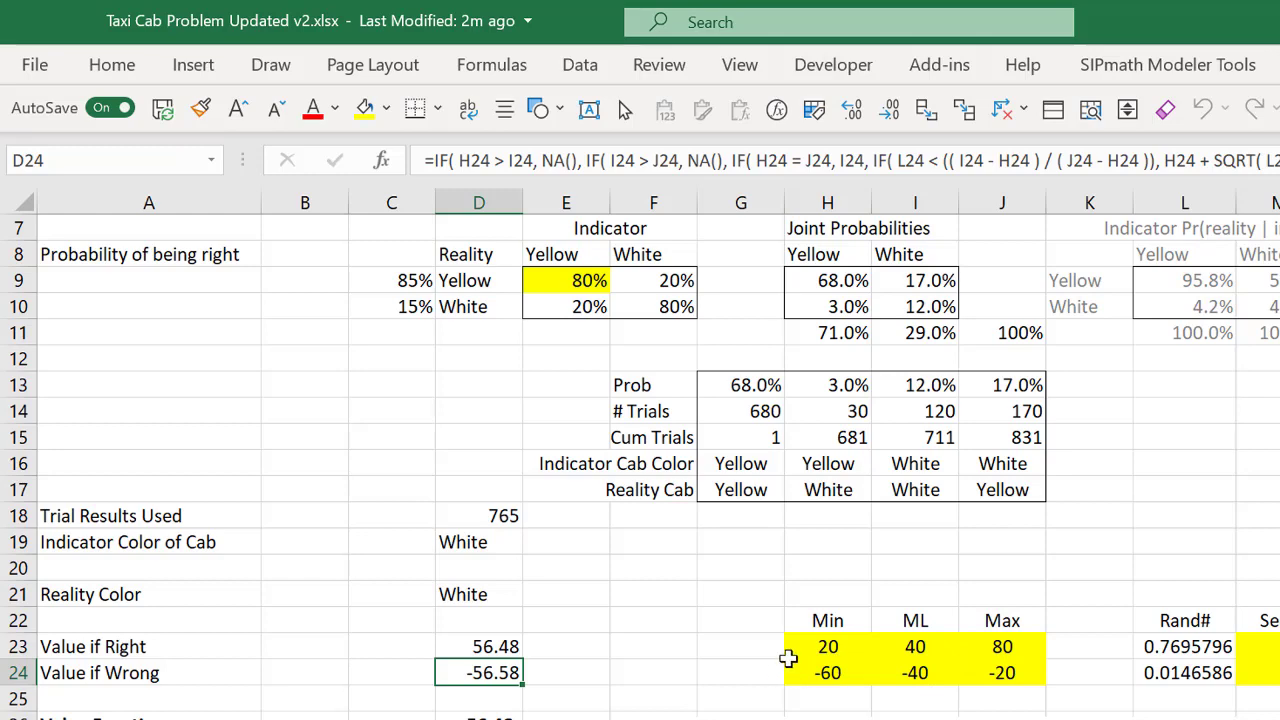
scroll(934, 694, "down", 2)
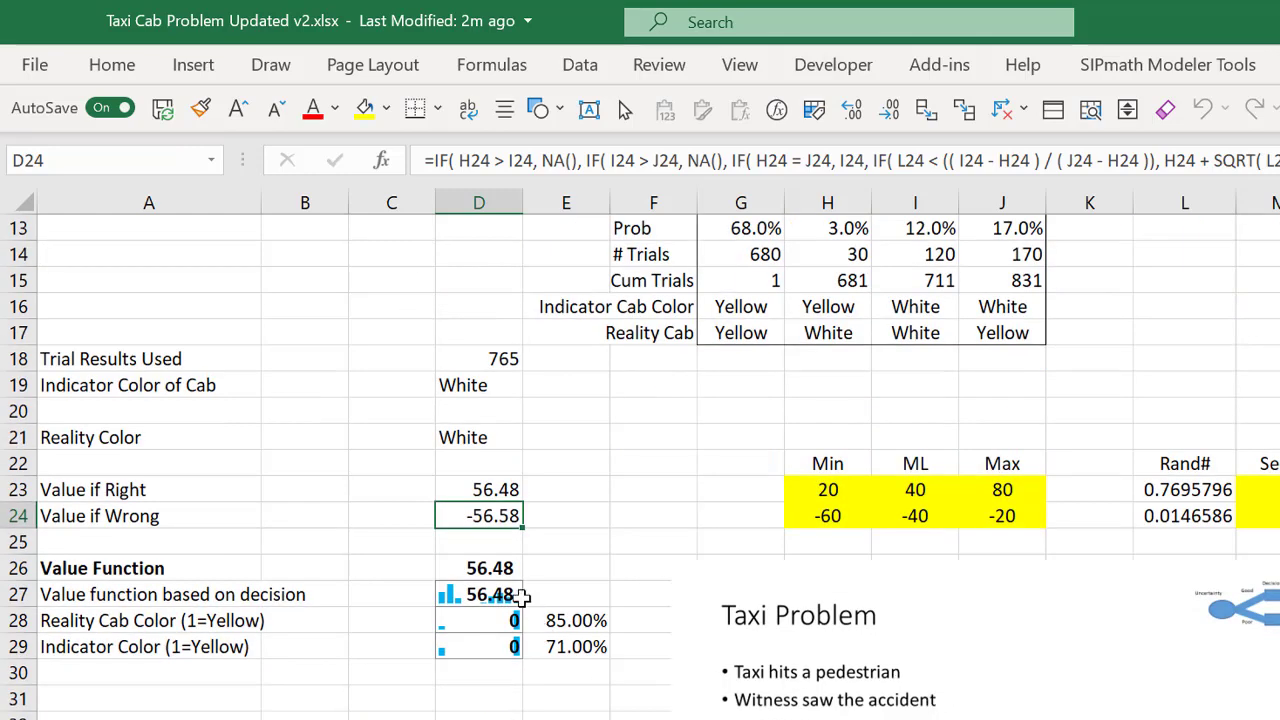
left_click(447, 594)
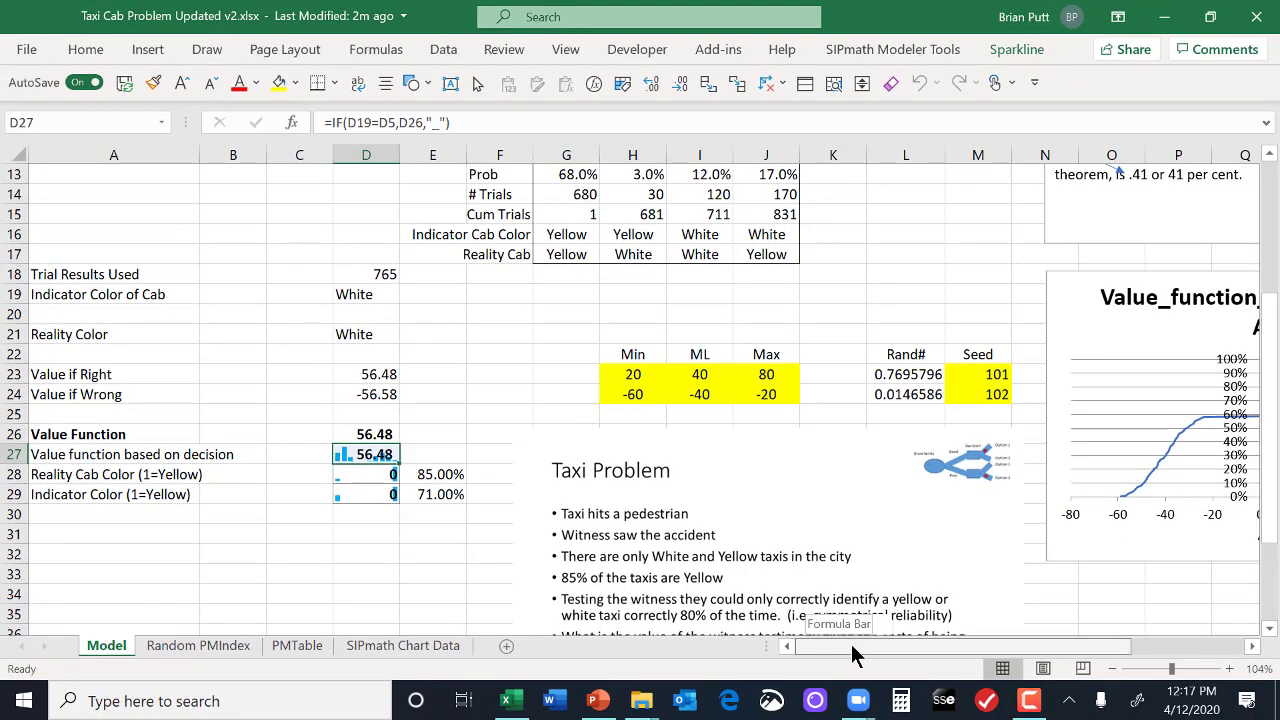
- Check the FollowIndicator average in F5 and the White policy's EV in J5
left_click_drag(851, 646, 923, 646)
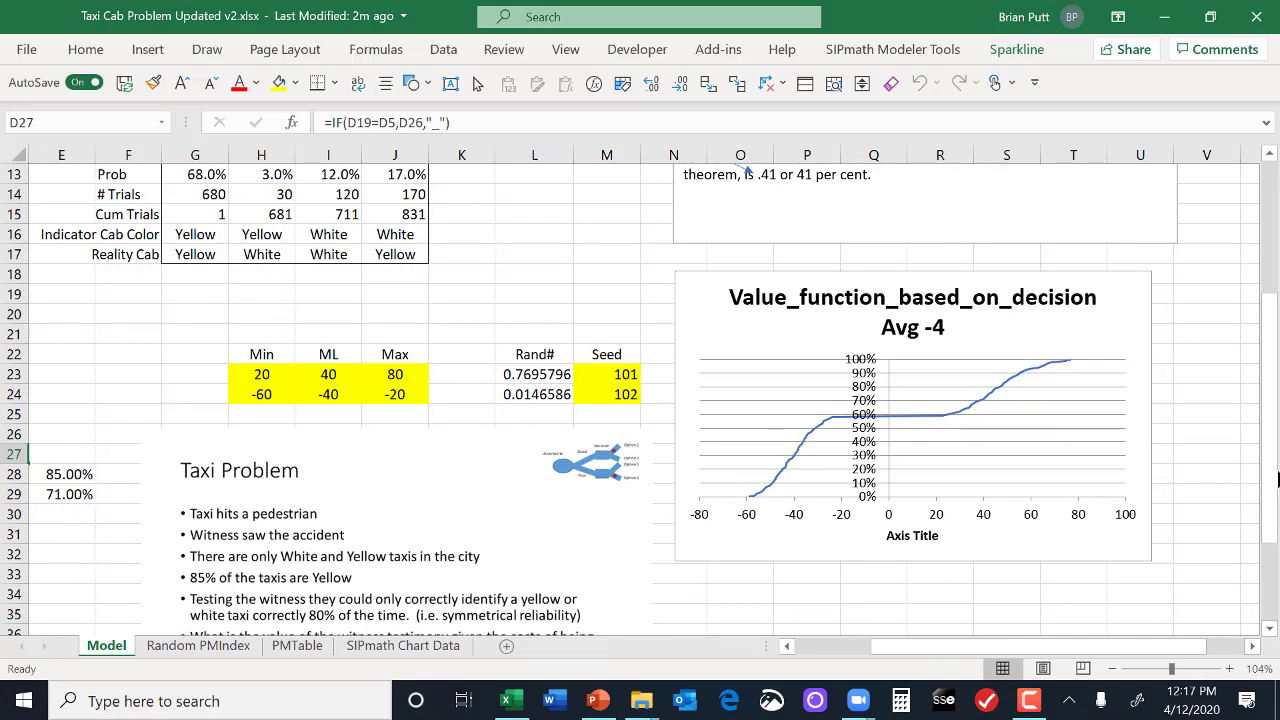
left_click_drag(1278, 480, 1276, 306)
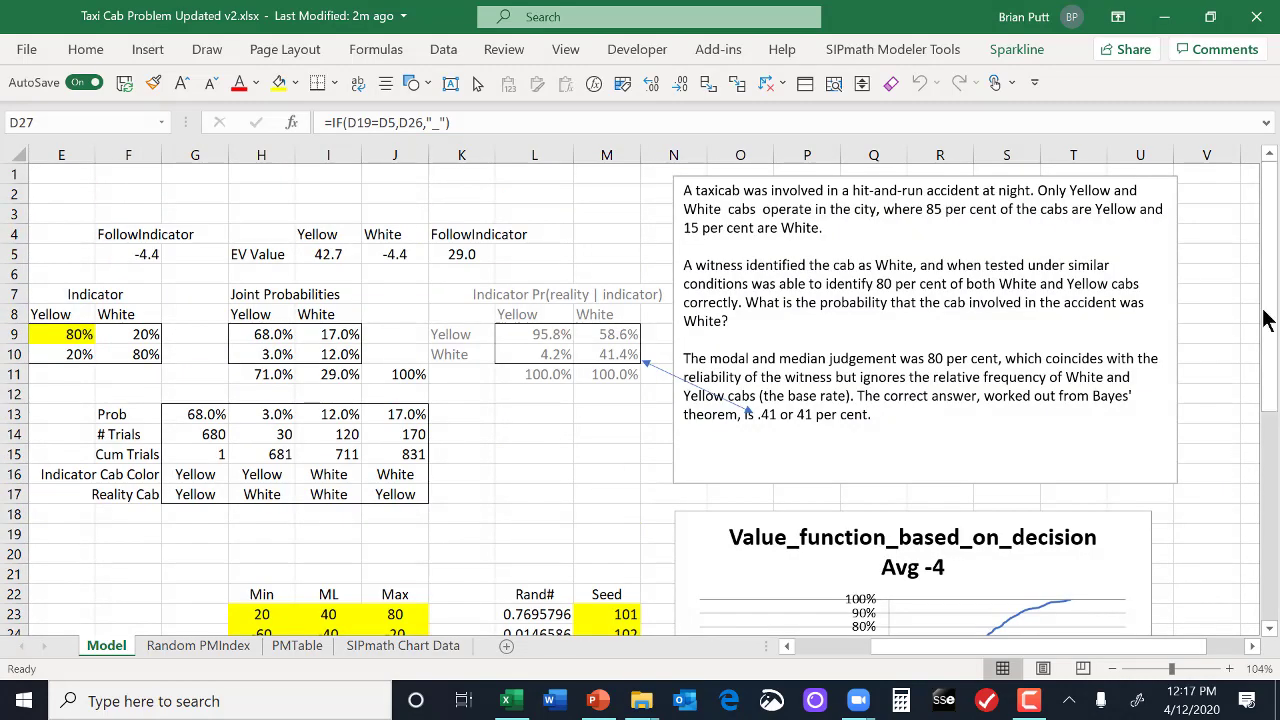
left_click(147, 253)
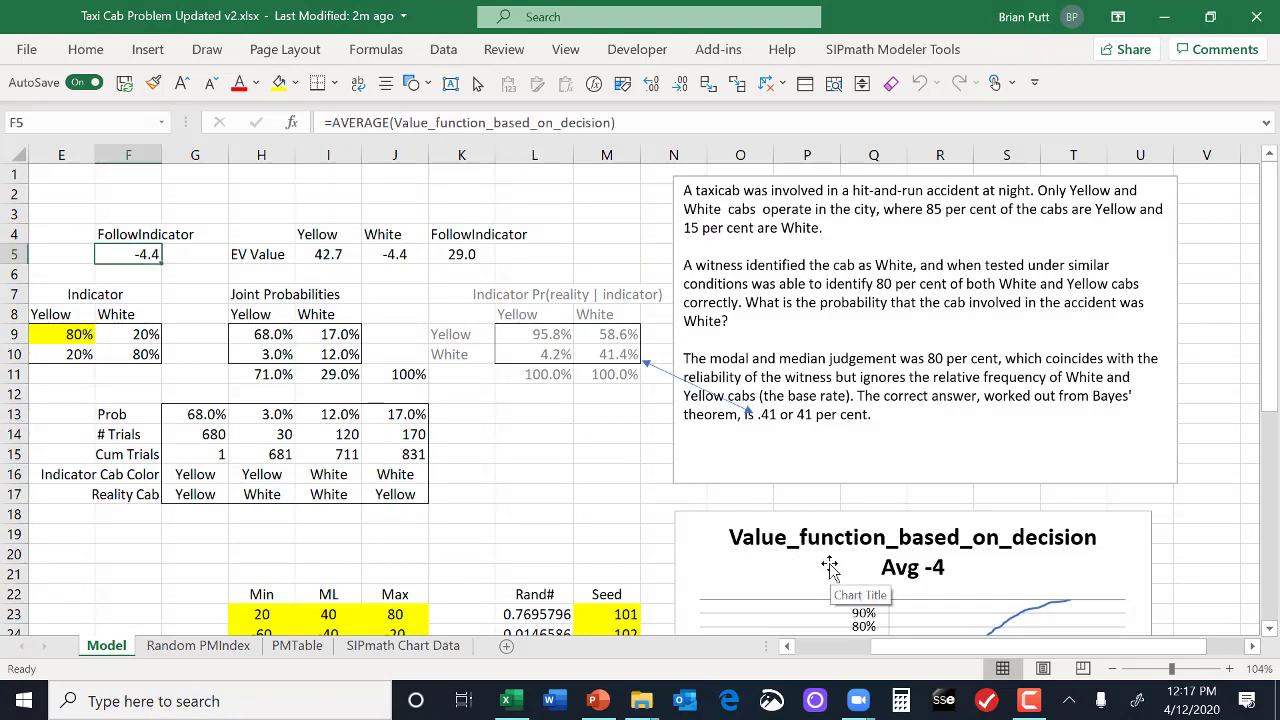
left_click_drag(879, 645, 838, 648)
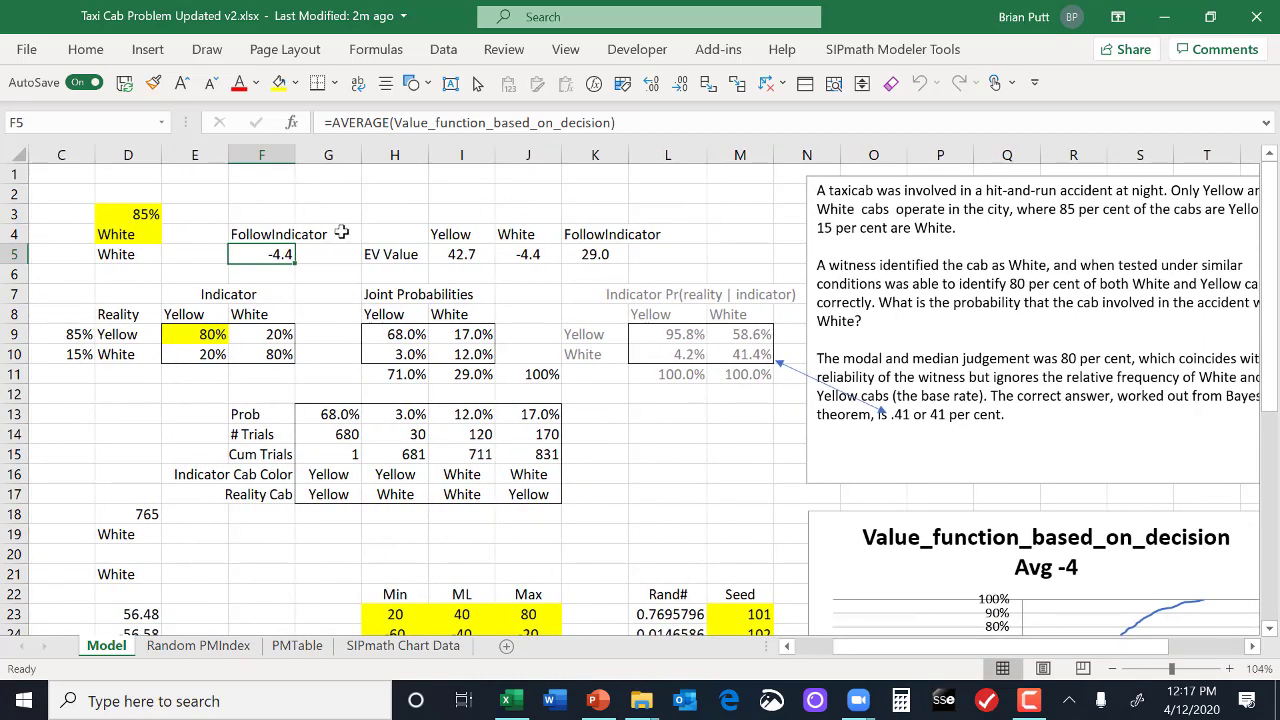
left_click(530, 254)
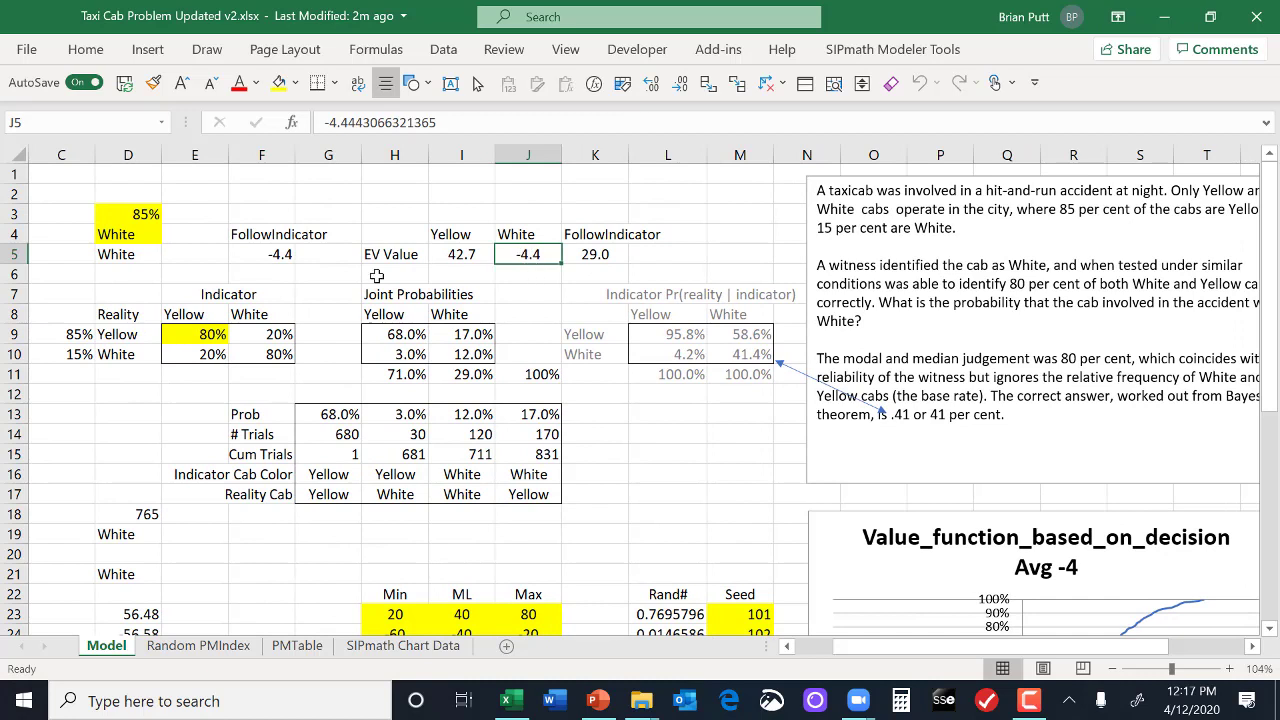
- Switch the D4 decision policy to Yellow and confirm F5 recalculates to 42.7
left_click(128, 234)
left_click(170, 234)
left_click(137, 253)
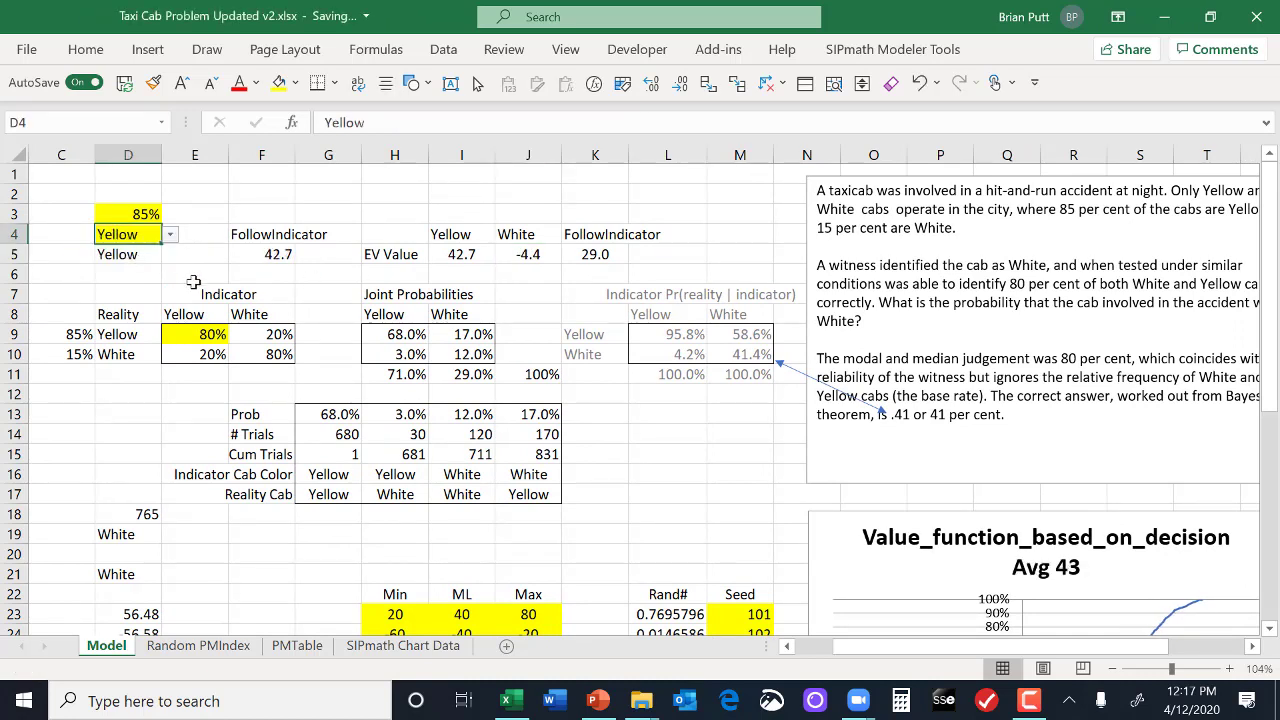
left_click(263, 252)
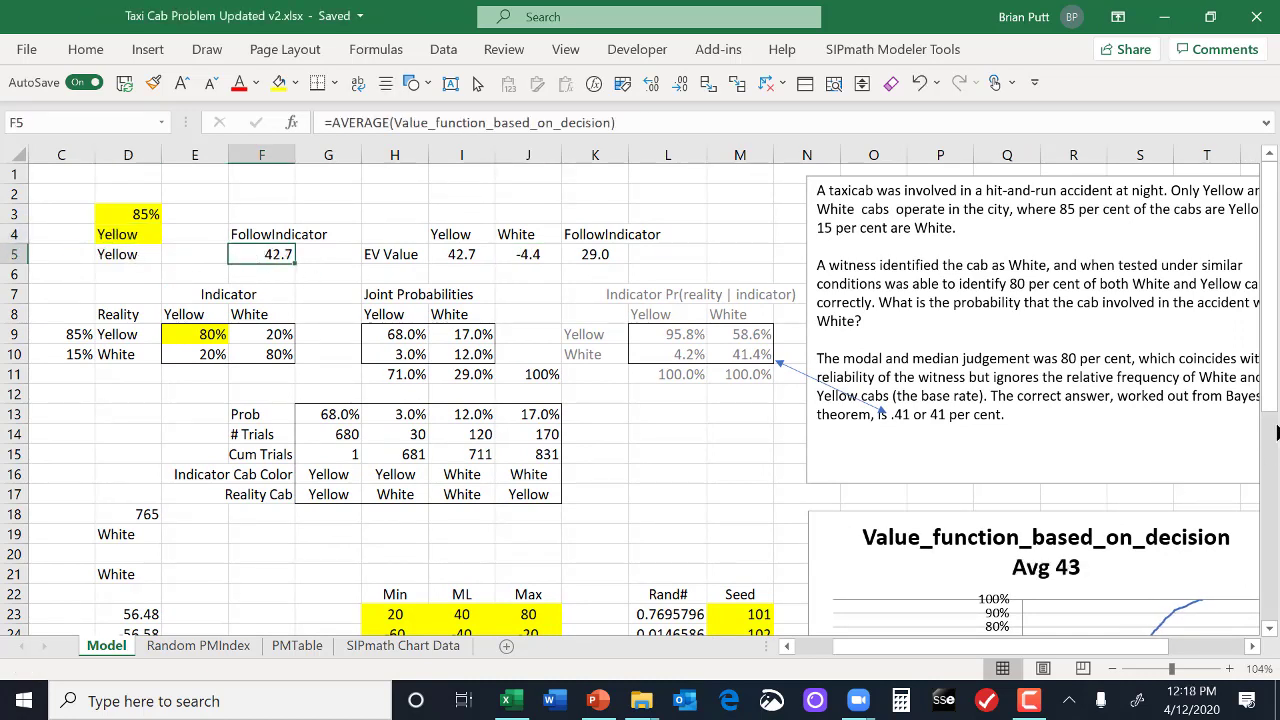
left_click_drag(1273, 387, 1274, 467)
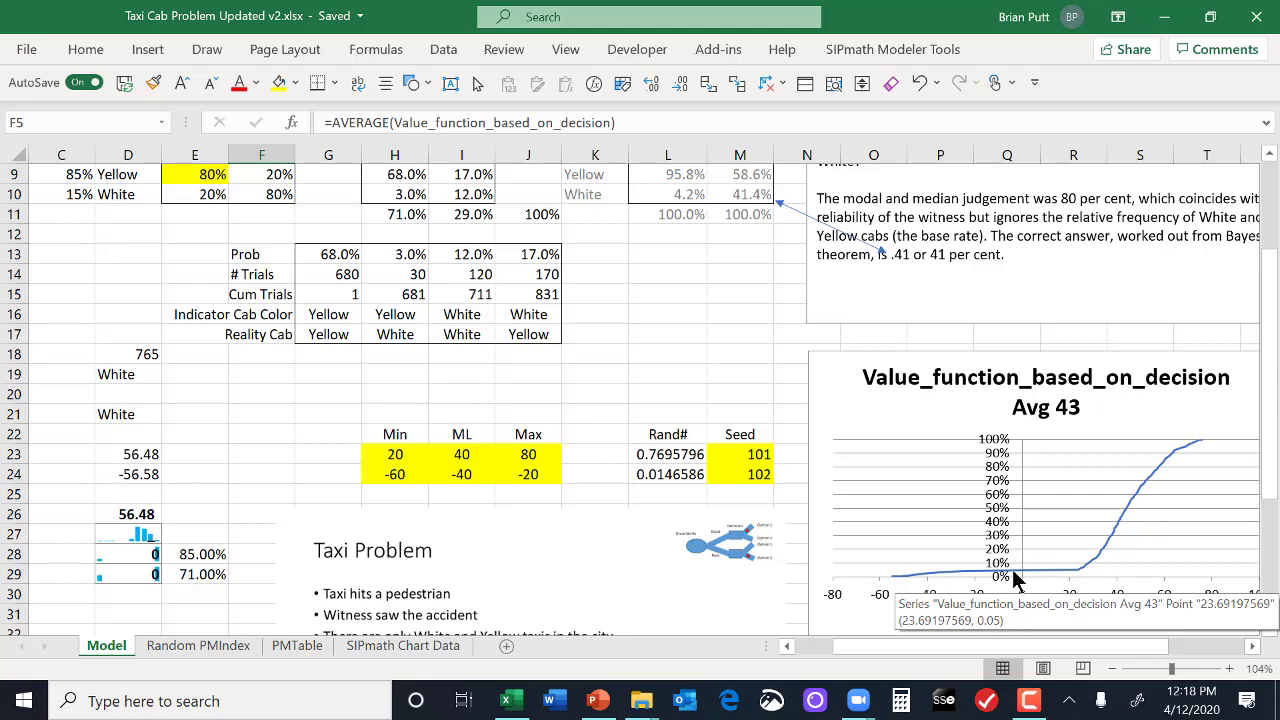
scroll(752, 352, "up", 2)
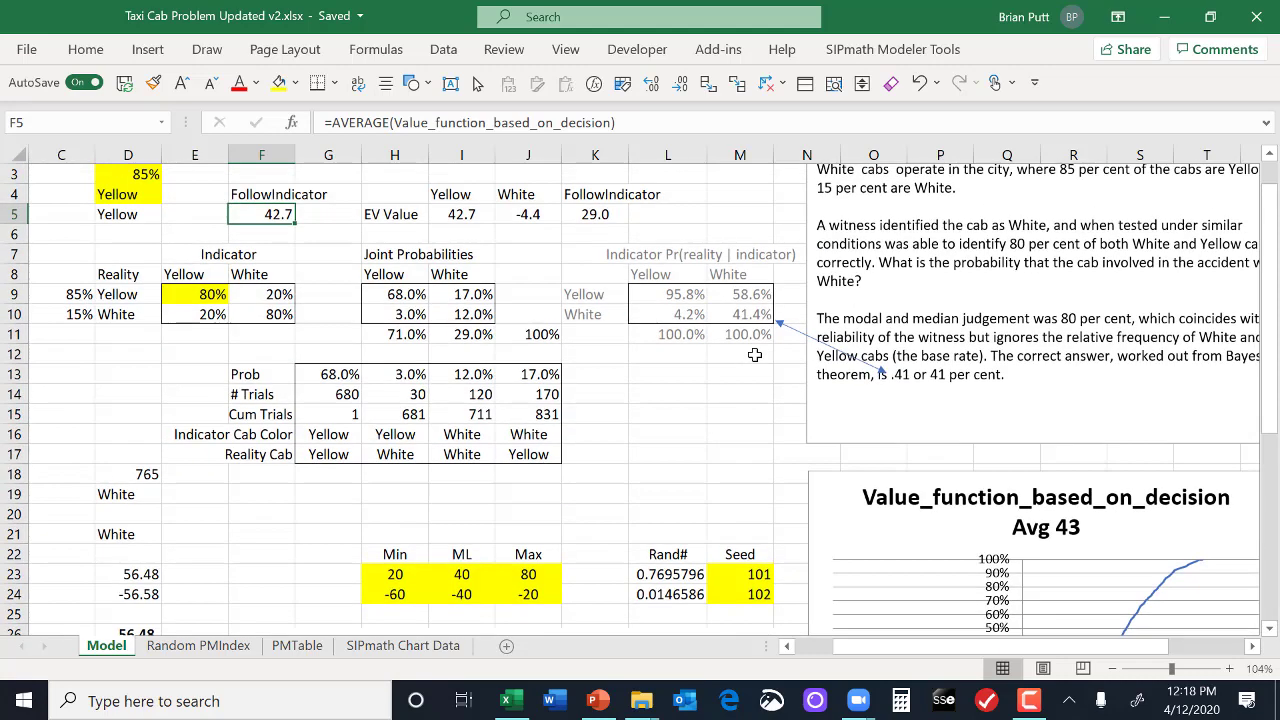
left_click(651, 296)
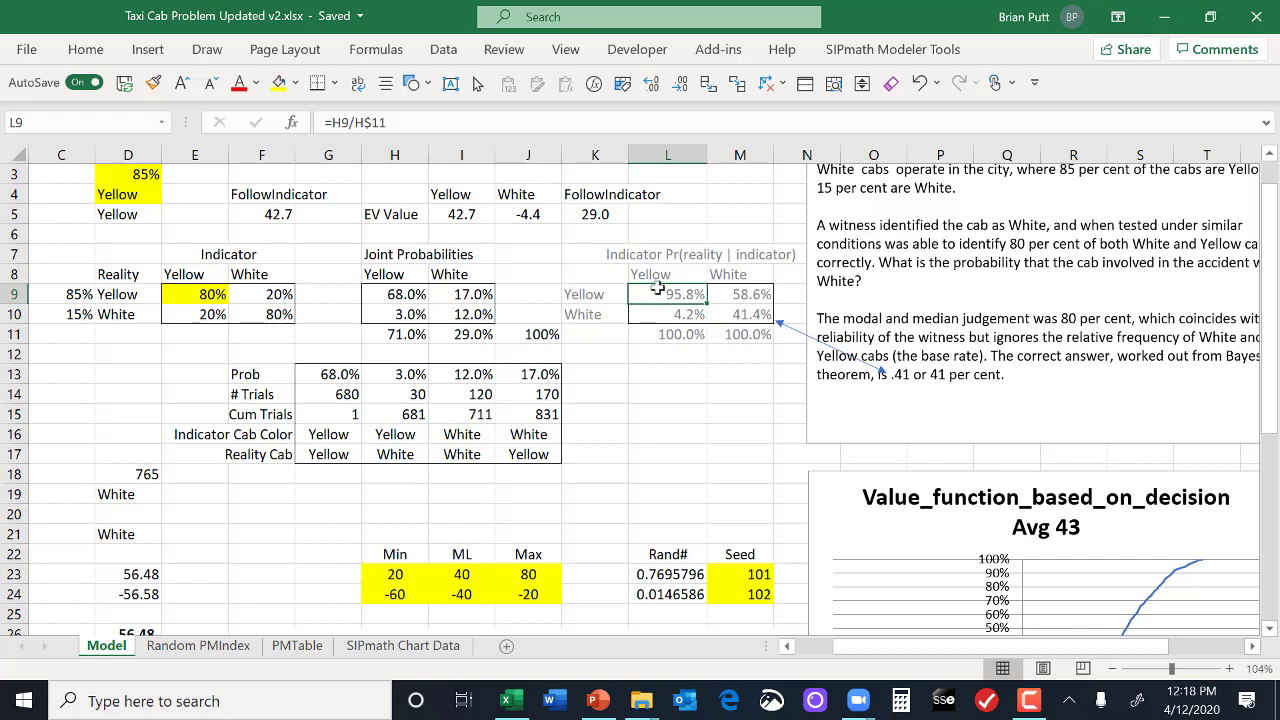
left_click(718, 84)
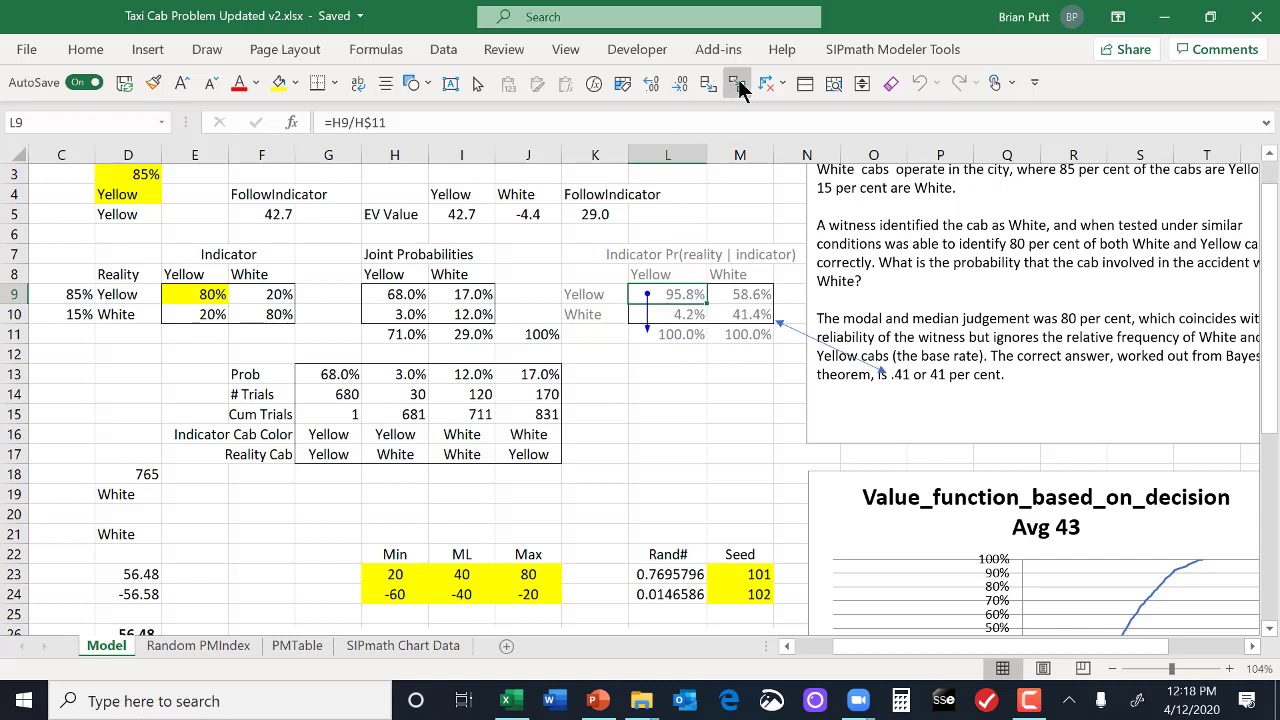
left_click(760, 84)
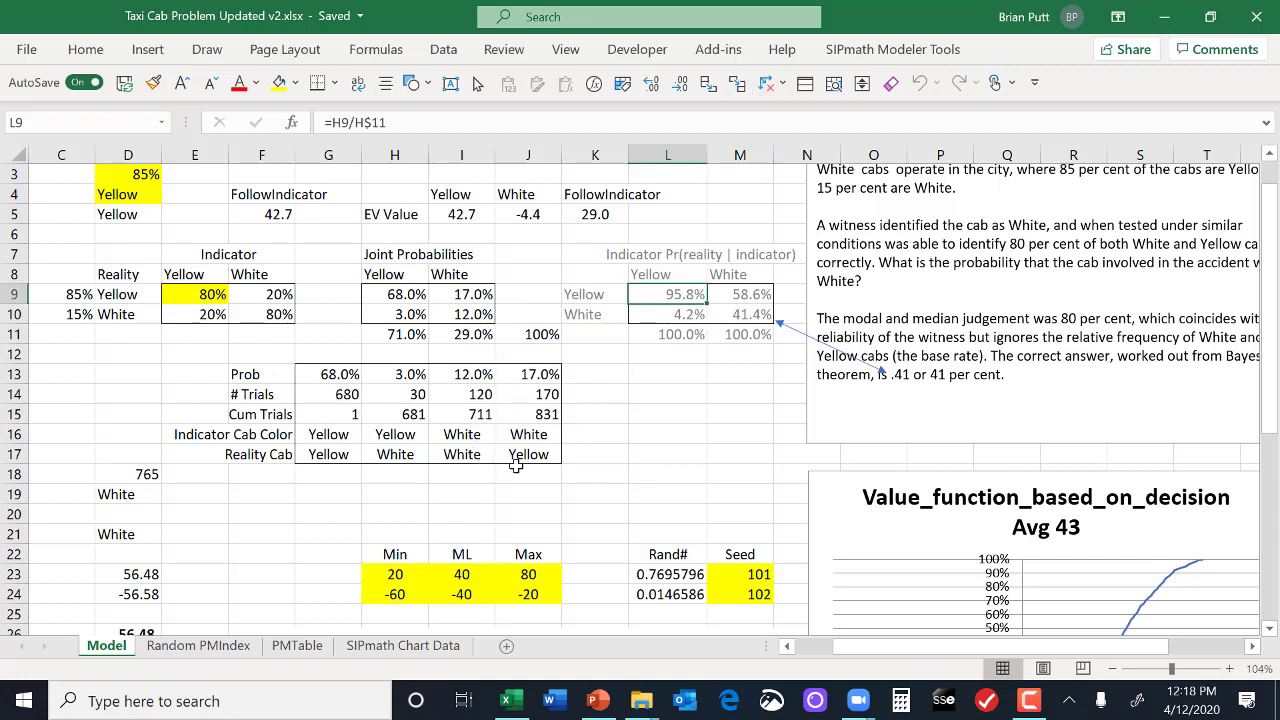
- Choose FollowIndicator as the D4 decision policy and check its EV, now averaging 29.0
left_click(135, 197)
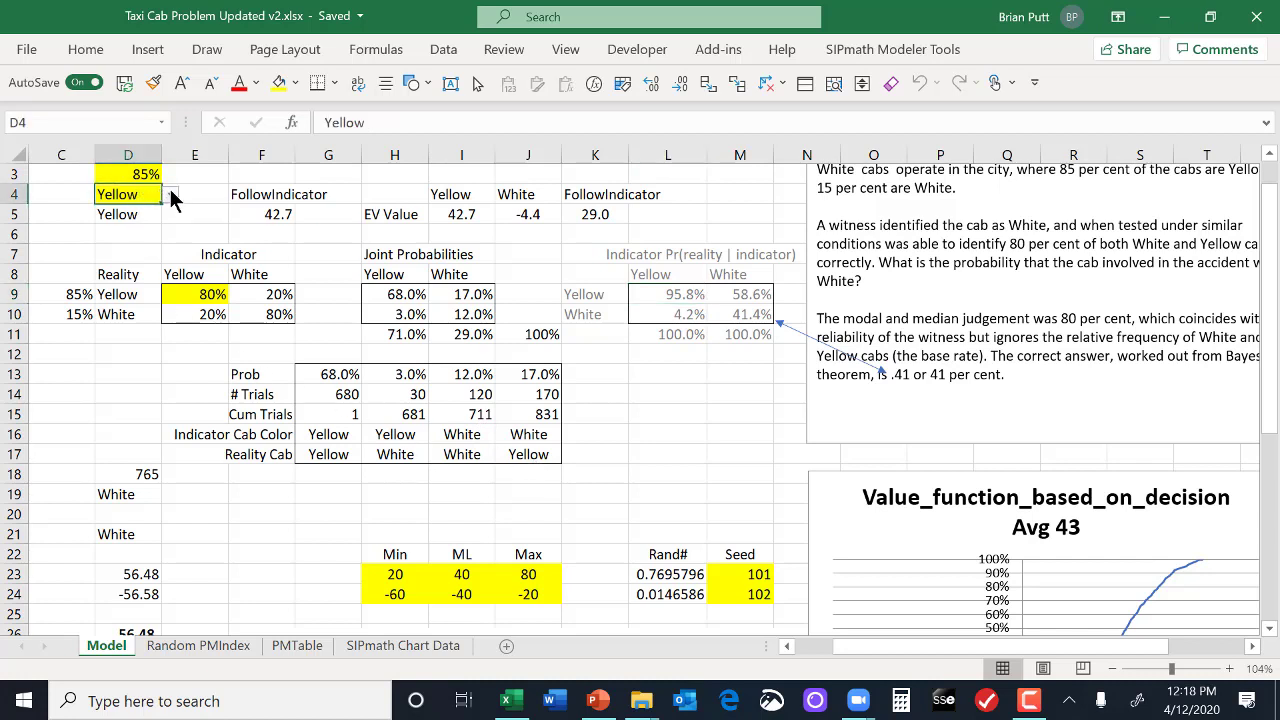
left_click(170, 194)
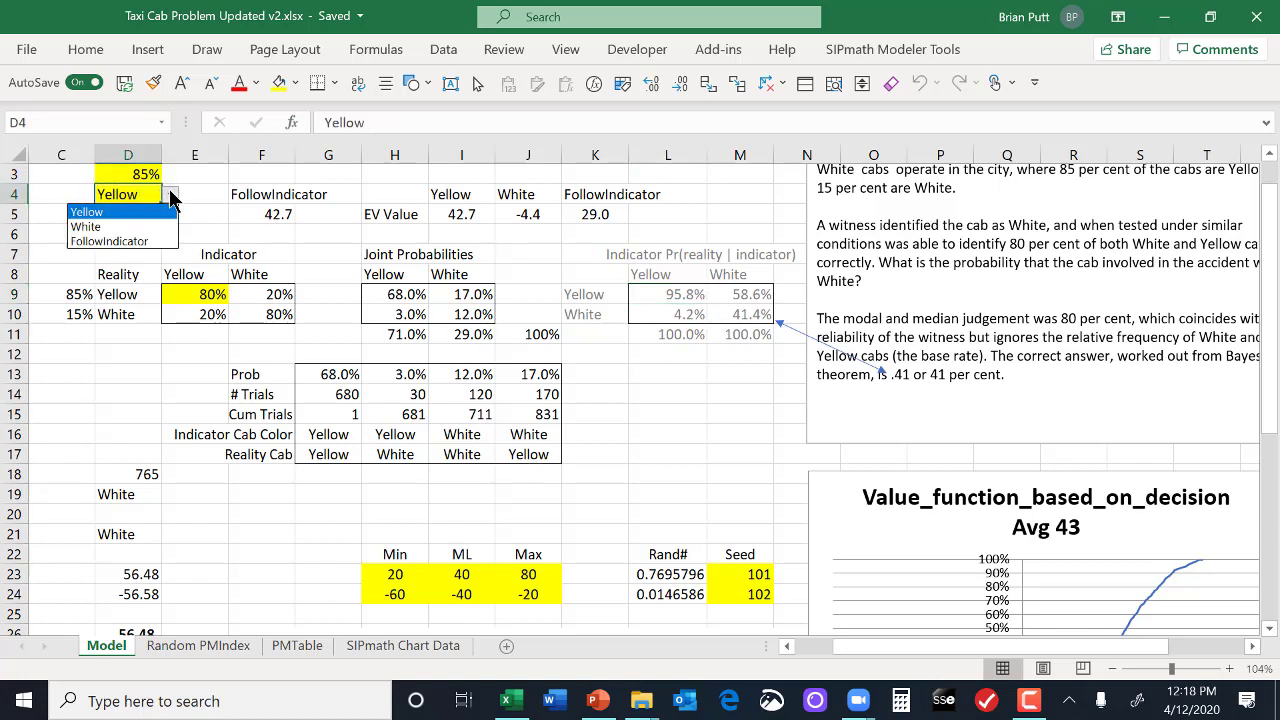
left_click(148, 241)
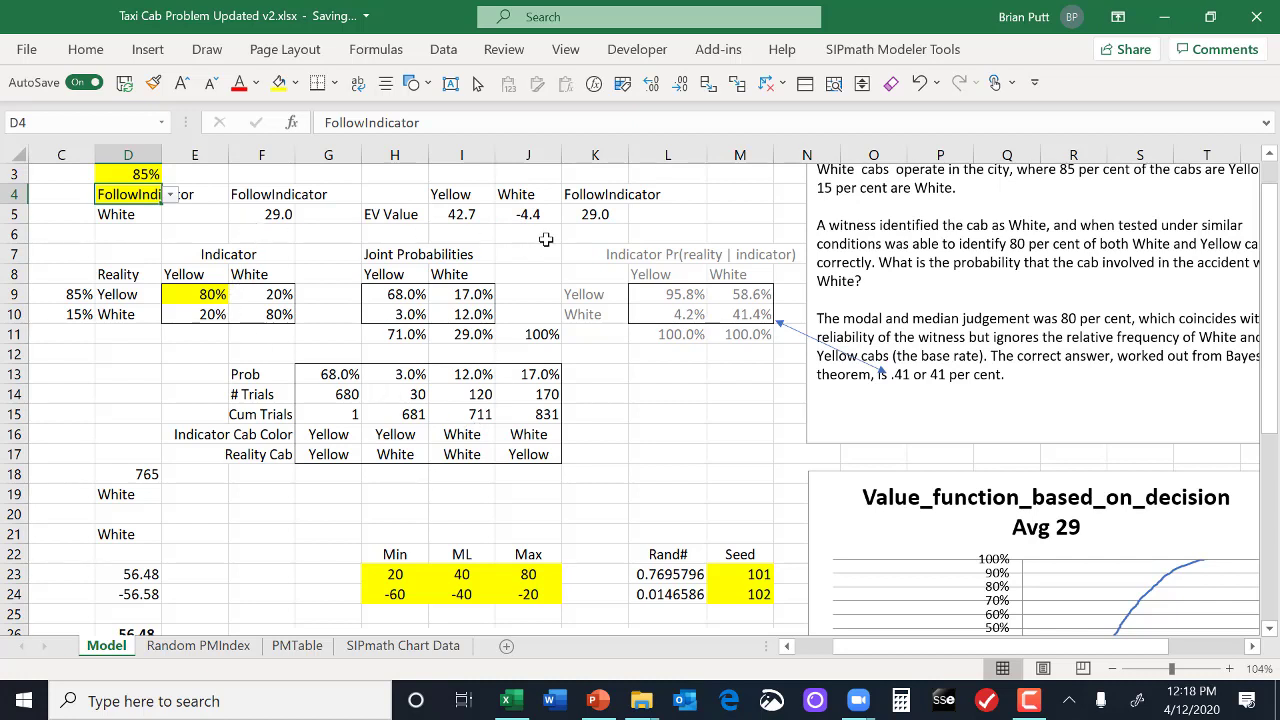
left_click(587, 213)
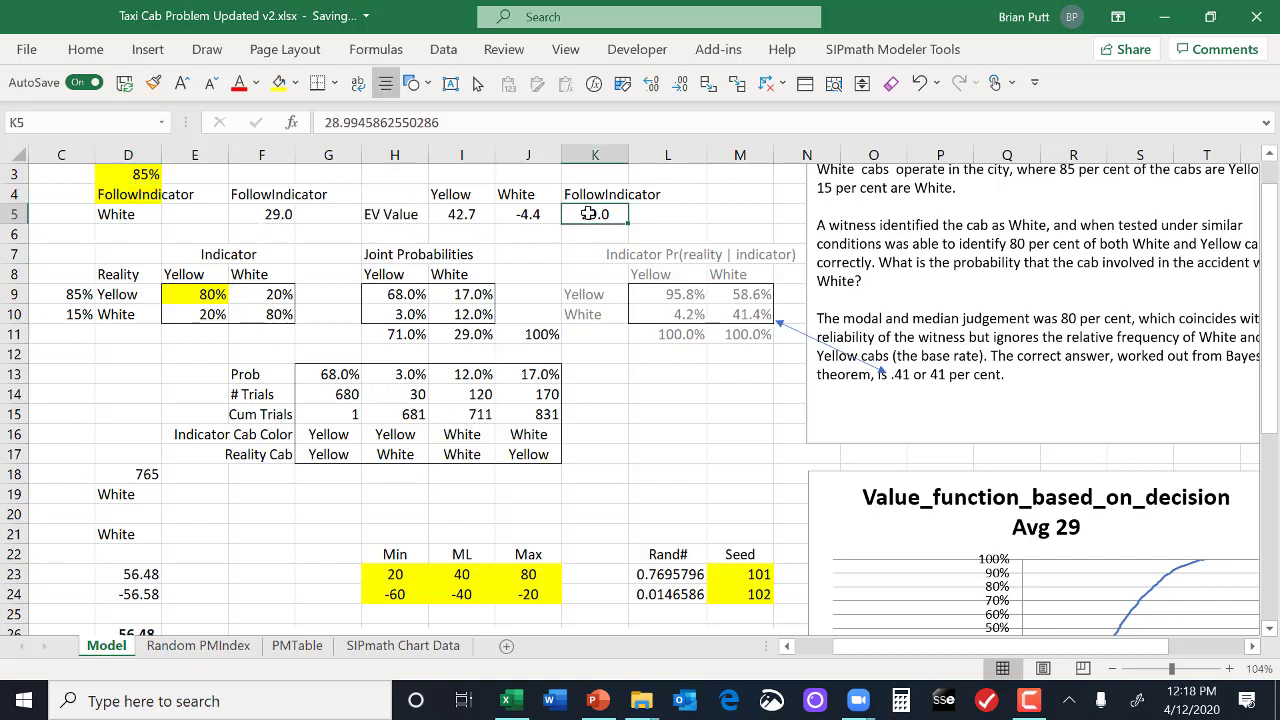
left_click(614, 408)
scroll(693, 476, "down", 2)
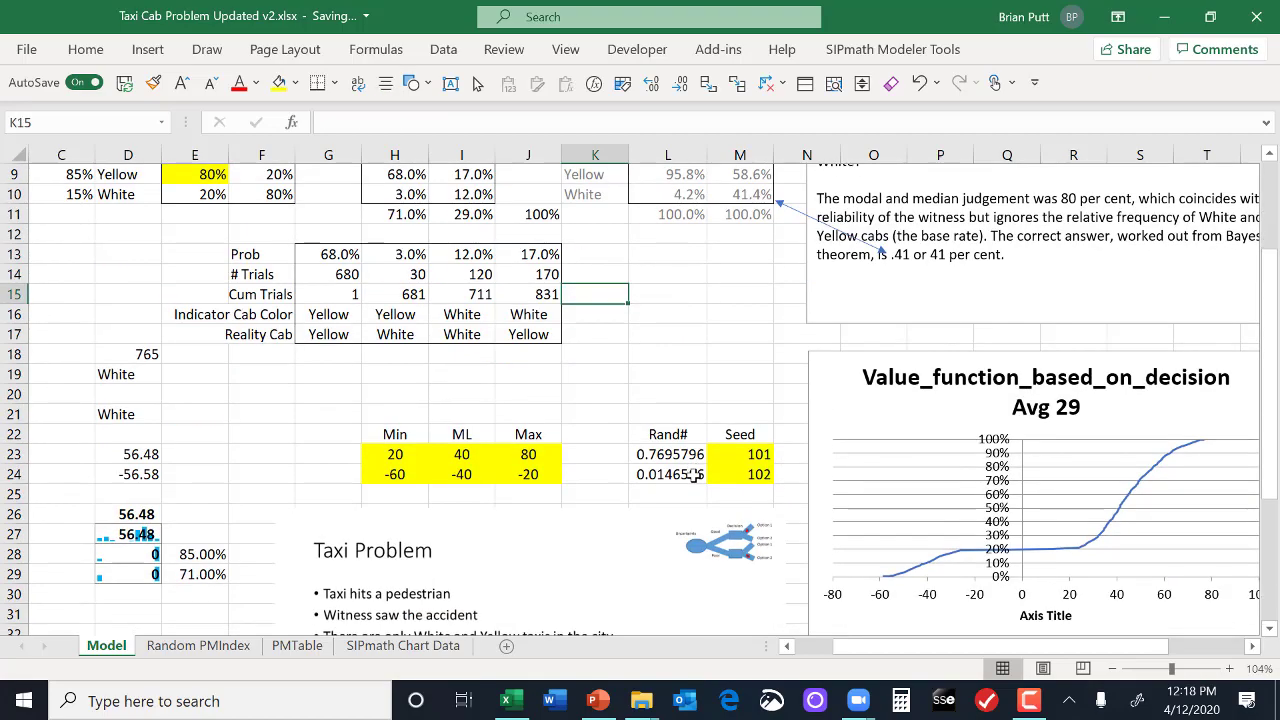
scroll(693, 476, "down", 2)
left_click_drag(918, 645, 835, 664)
scroll(837, 430, "up", 4)
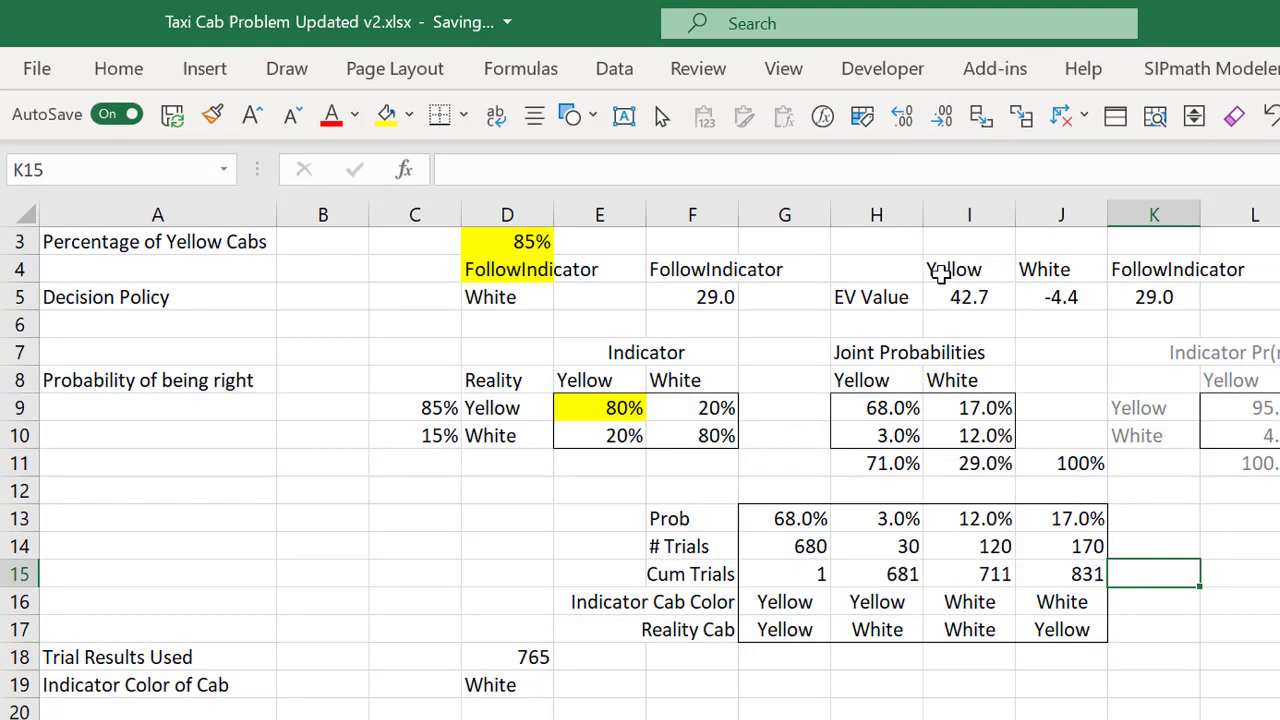
left_click(941, 299)
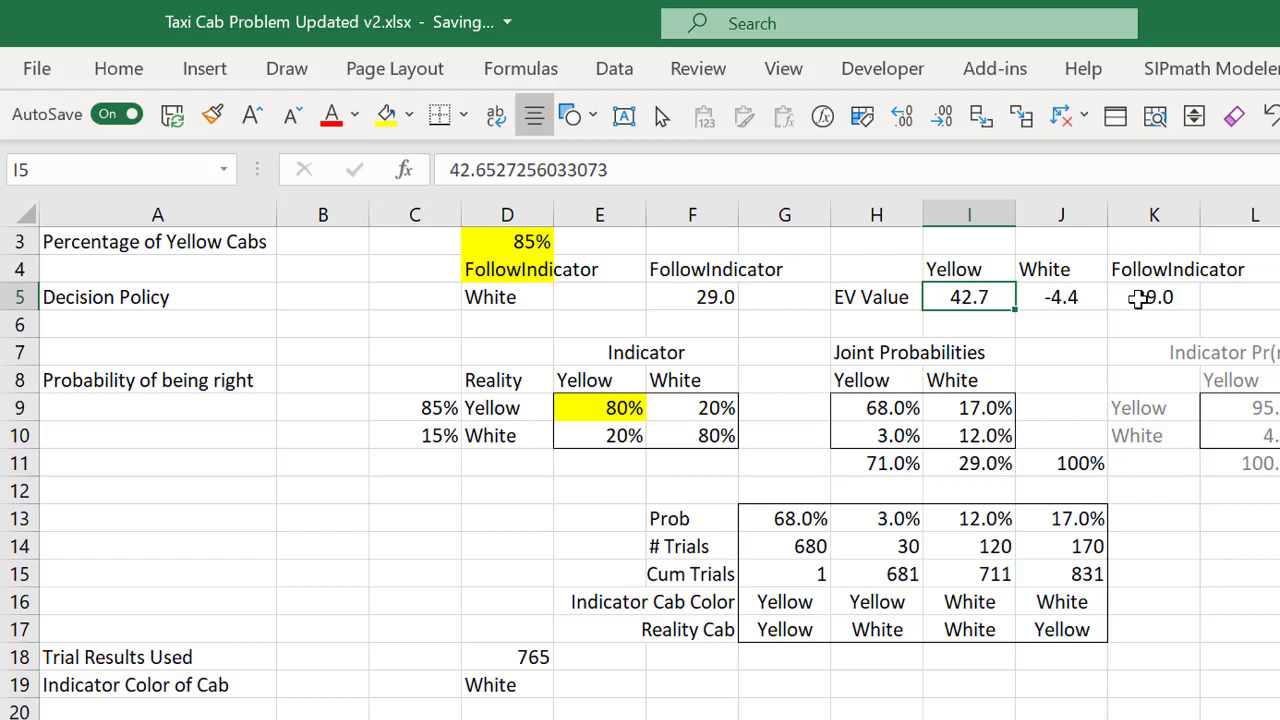
left_click(1138, 298)
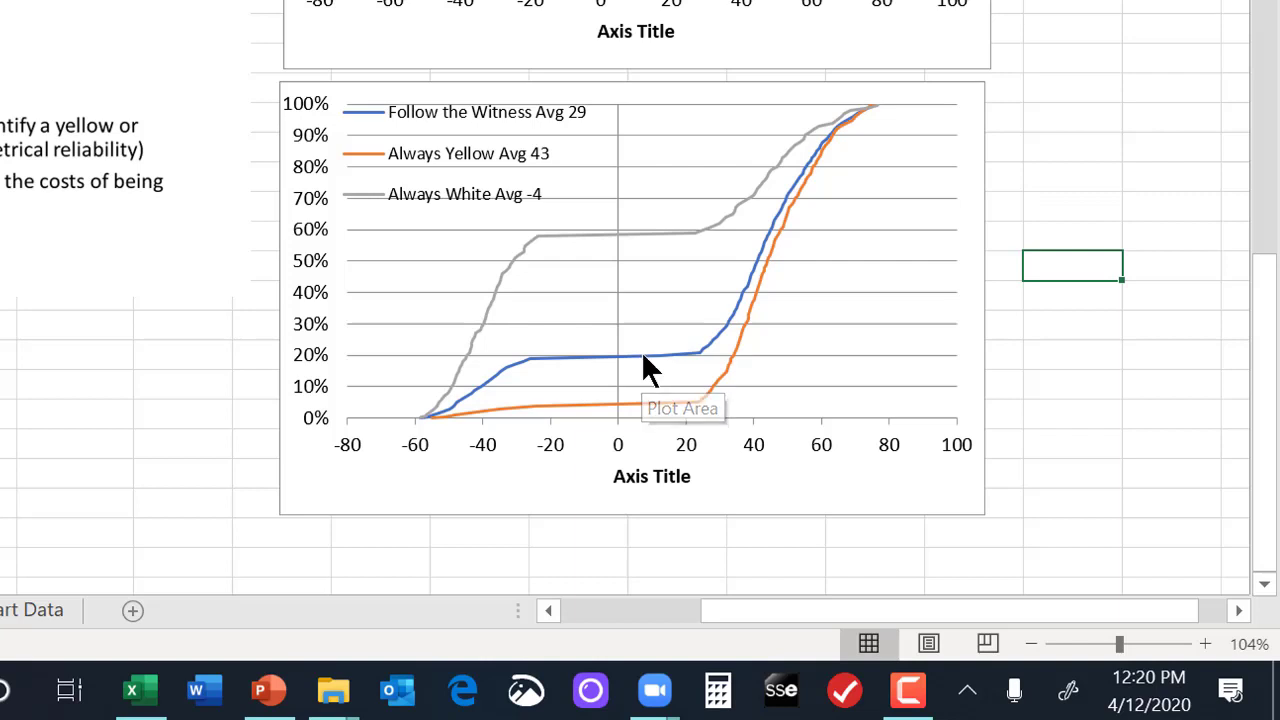
mouse_move(643, 356)
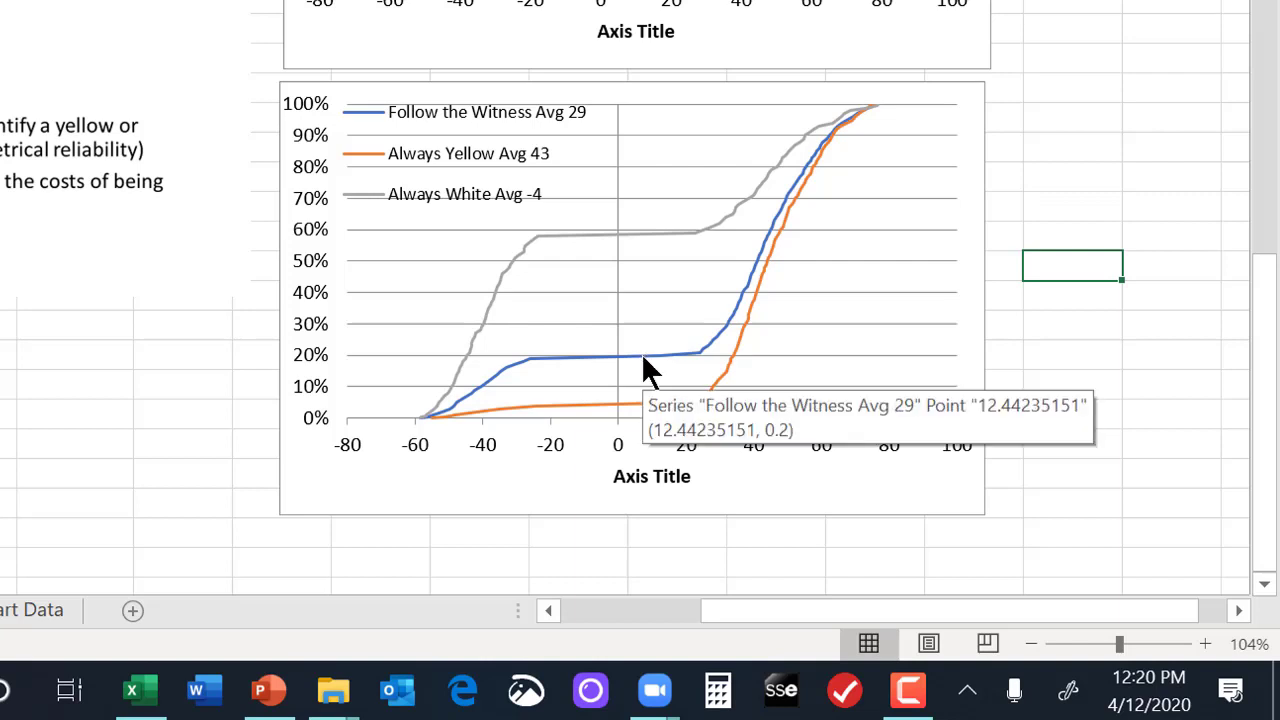
mouse_move(716, 380)
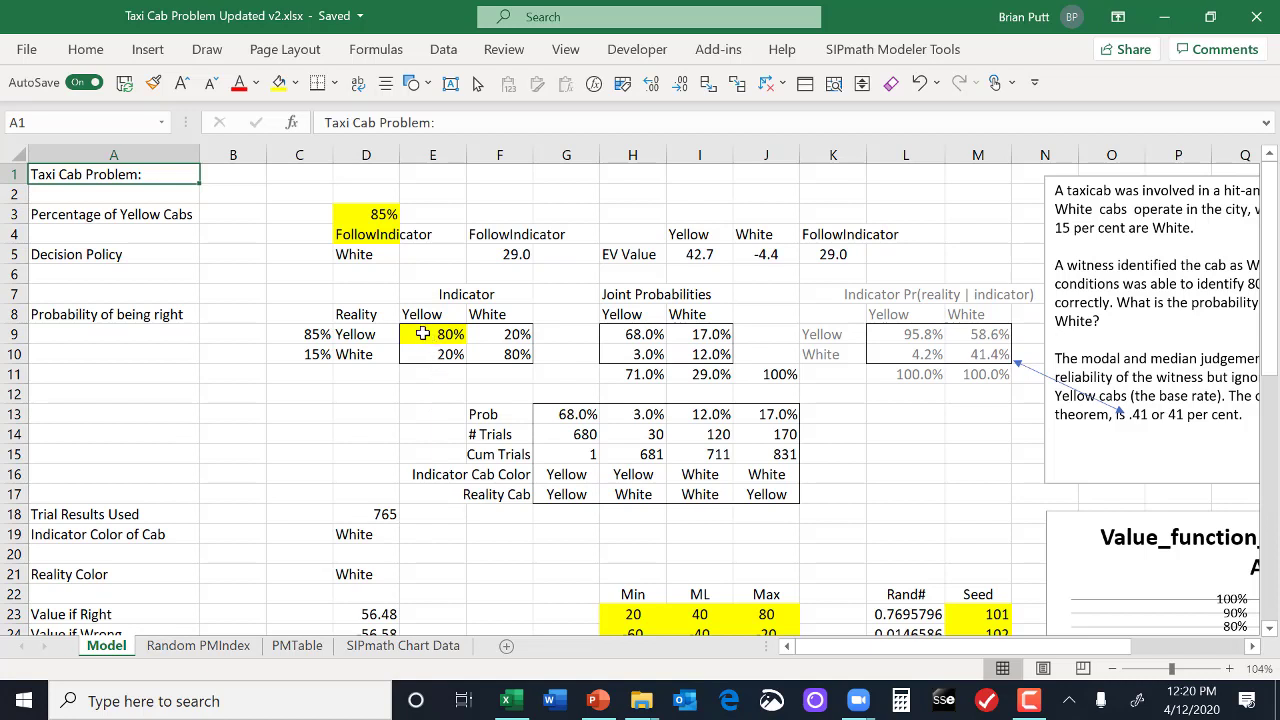
- Enter =F5-I5 in F6, showing FollowIndicator's (13.66) shortfall against the Yellow EV
left_click(425, 336)
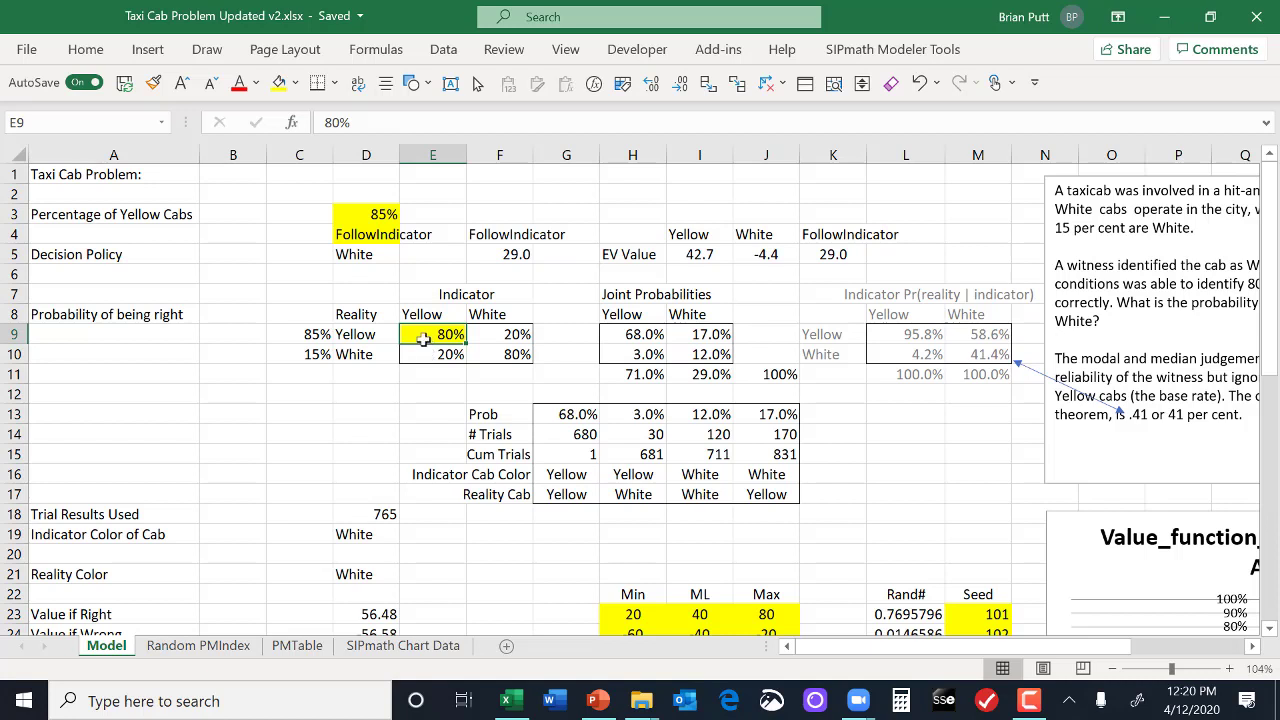
left_click(494, 267)
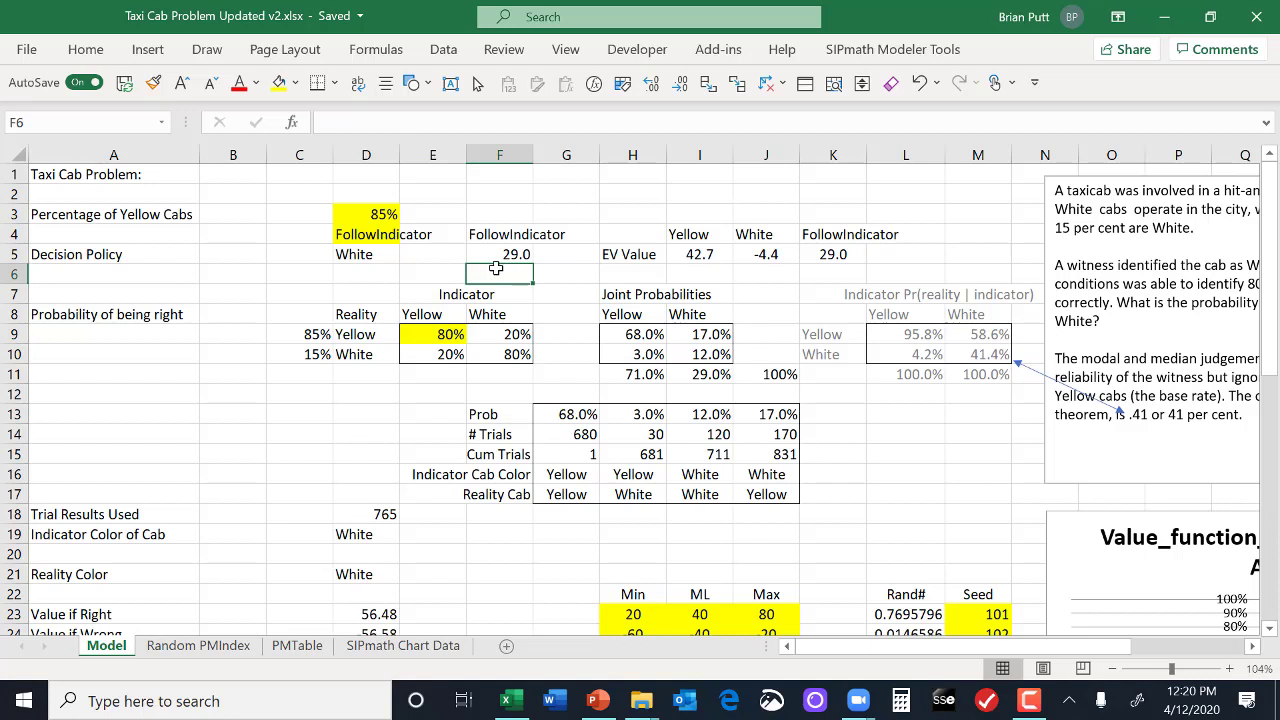
type("=")
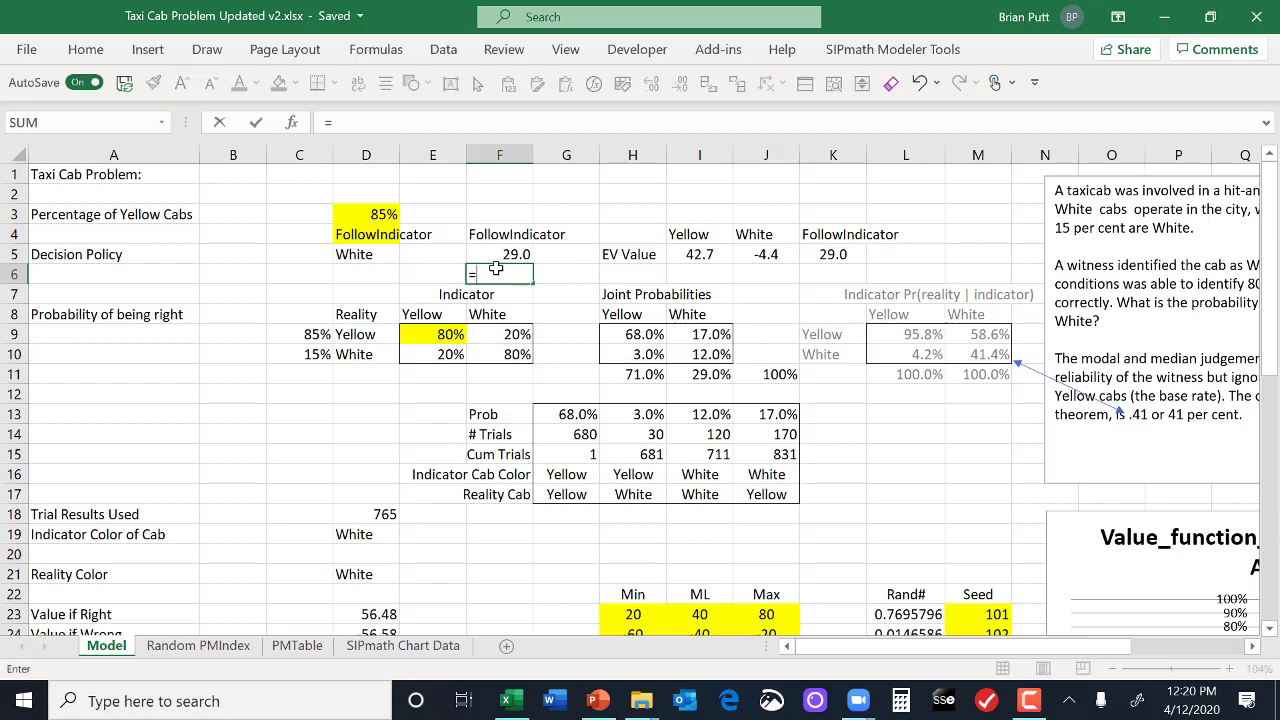
key("Up")
type("-")
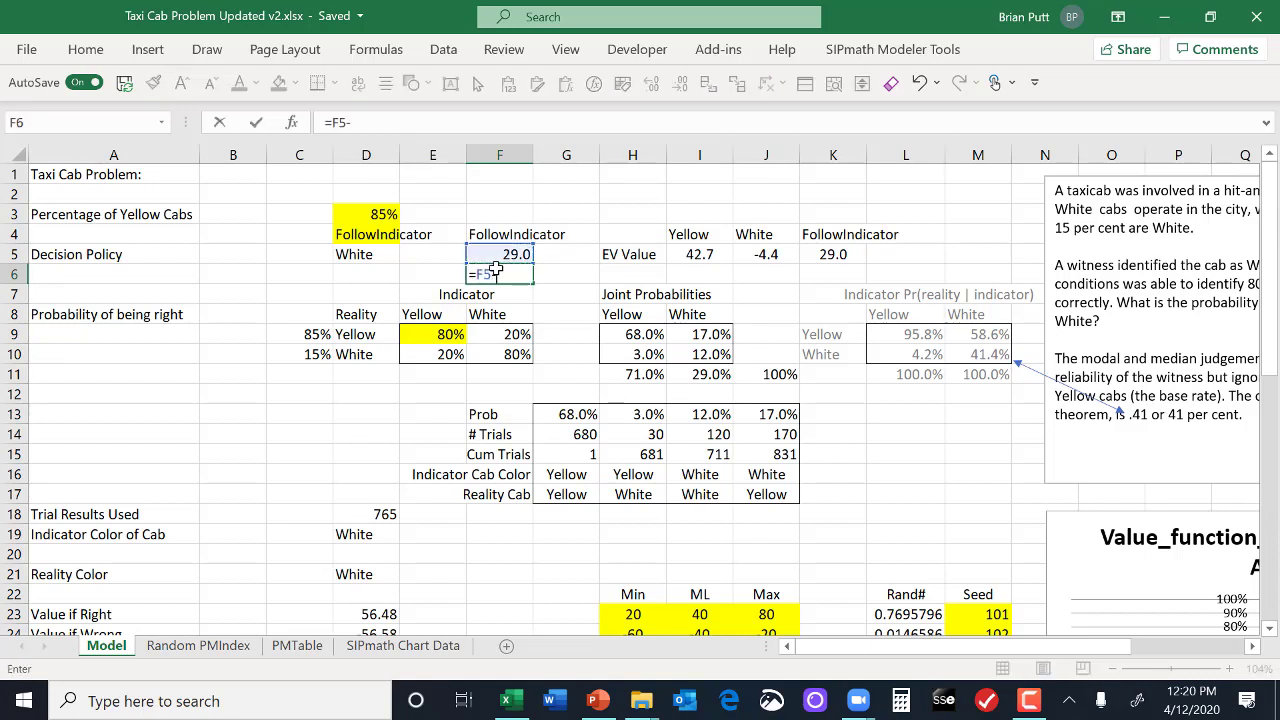
left_click(711, 262)
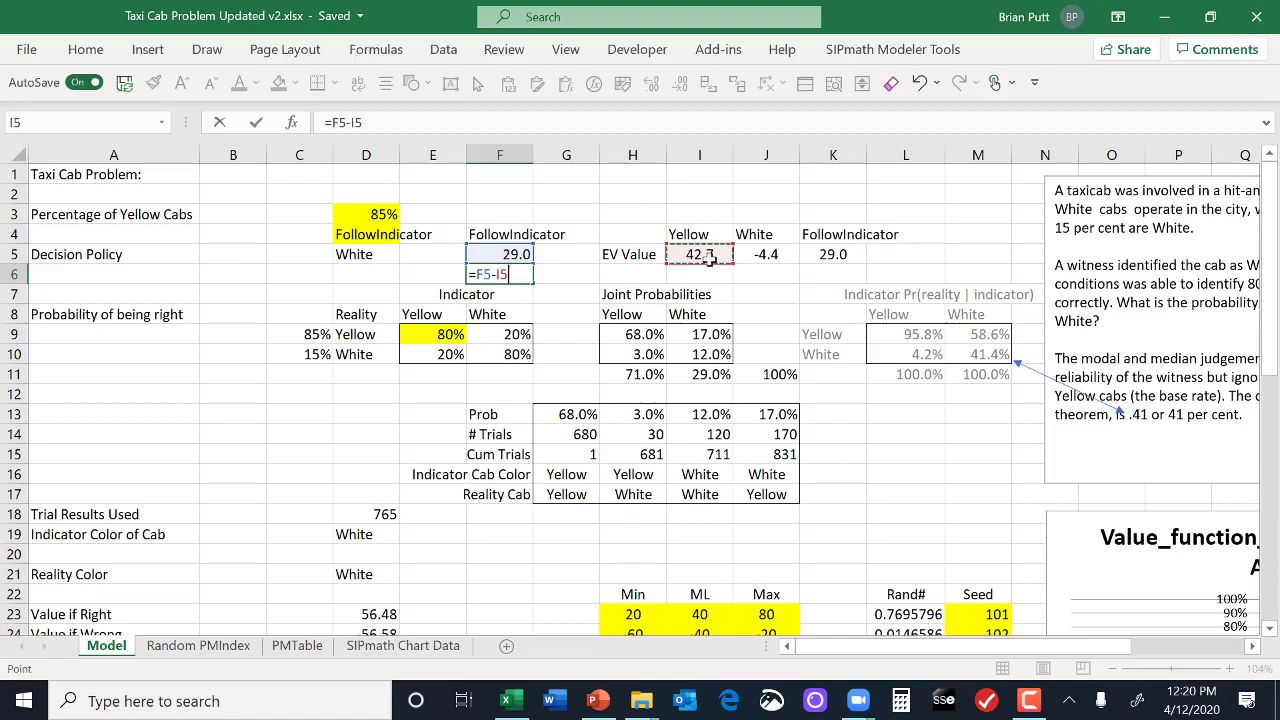
key("ctrl+Return")
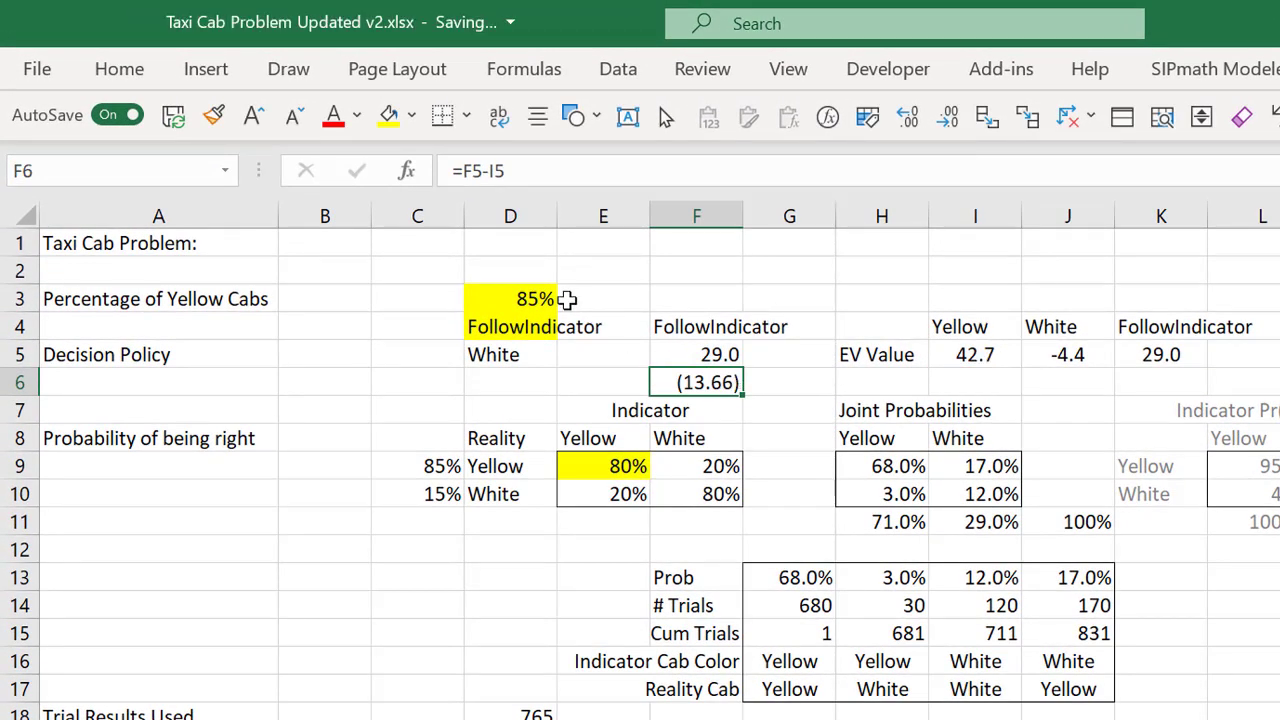
- Try a 90% yellow-cab share in D3, then undo back to 85%
left_click(525, 296)
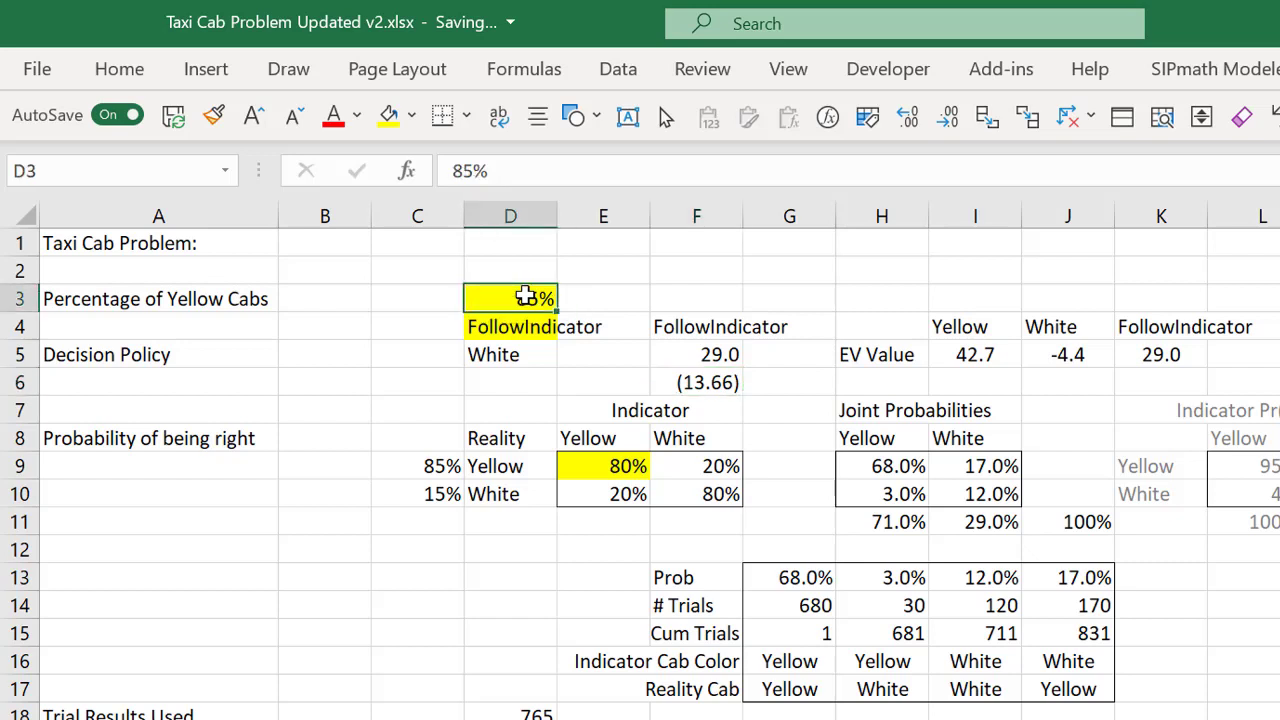
type("90")
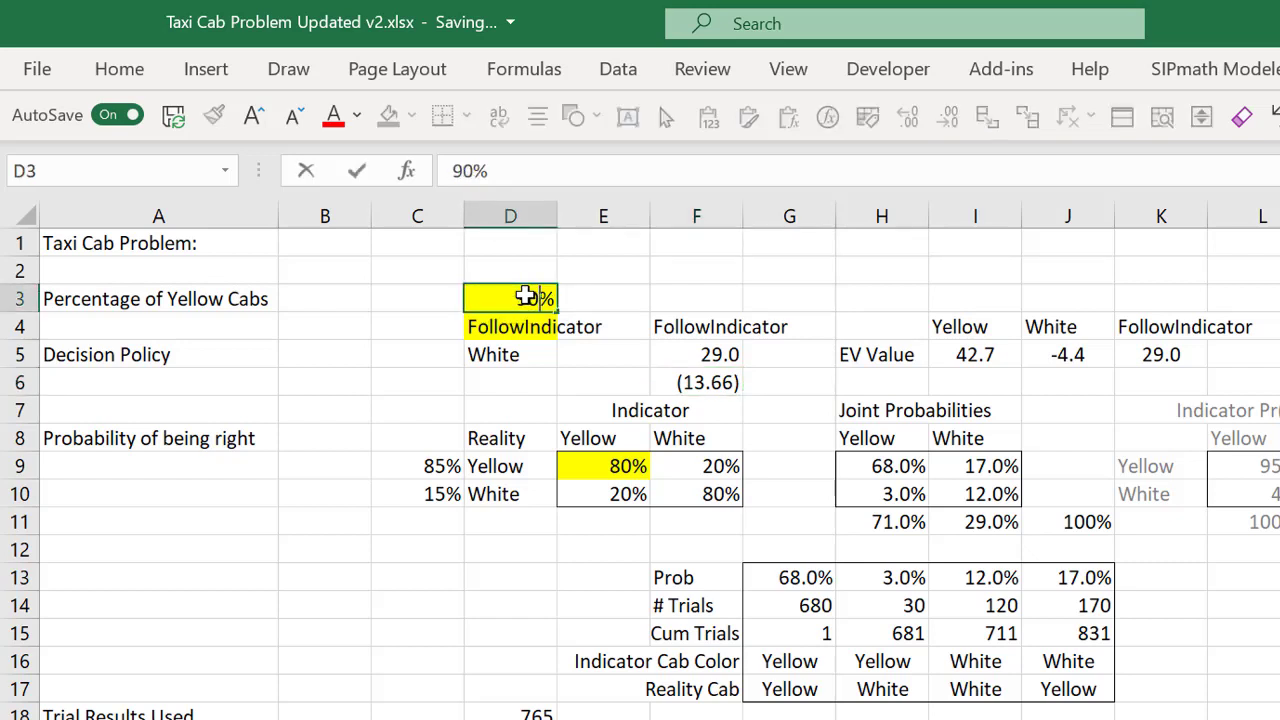
key("ctrl+Return")
key("ctrl+z")
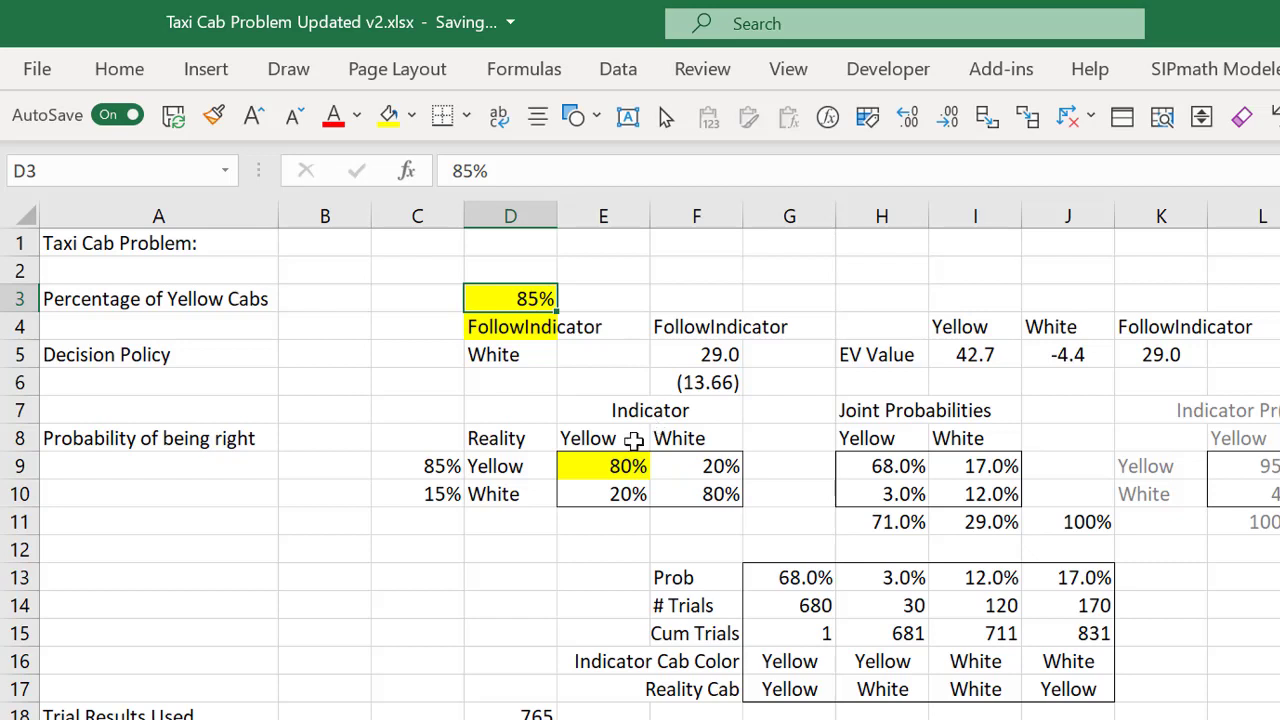
- Enter witness accuracy values of 90%, 95%, then 96% in E9
left_click(626, 469)
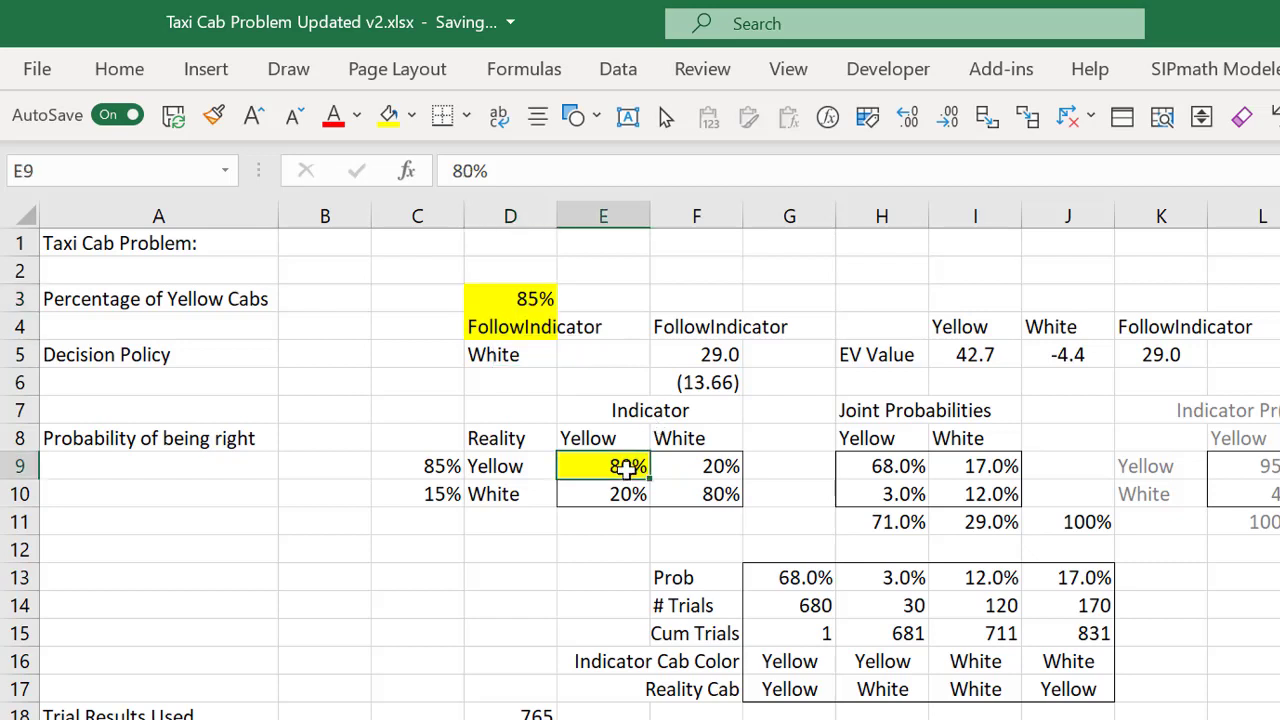
type("90")
key("ctrl+Return")
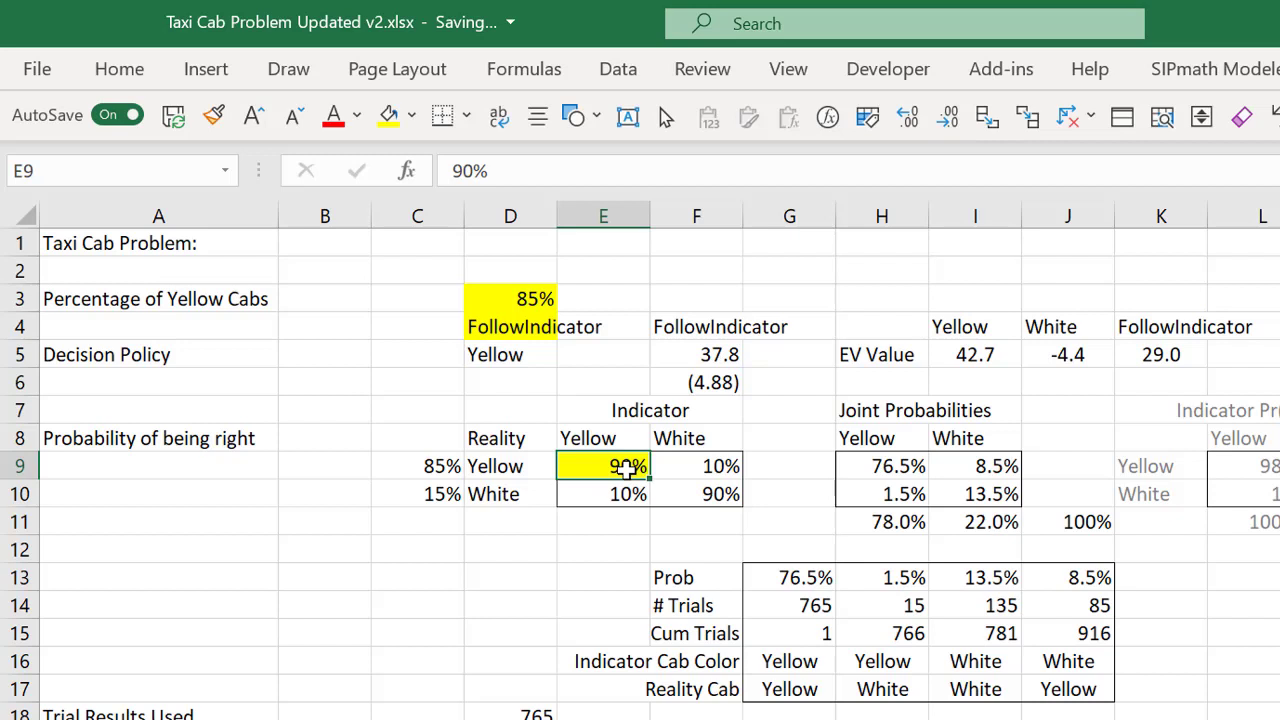
type("95")
key("ctrl+Return")
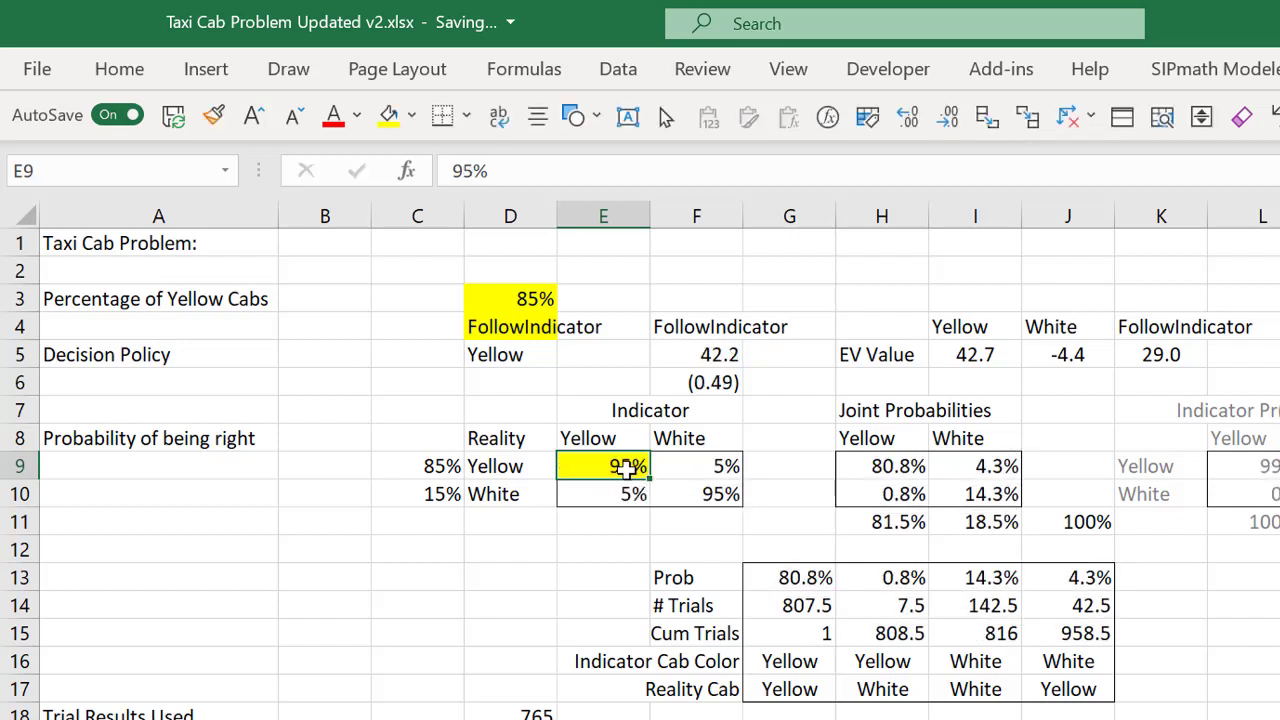
type("96")
key("ctrl+Return")
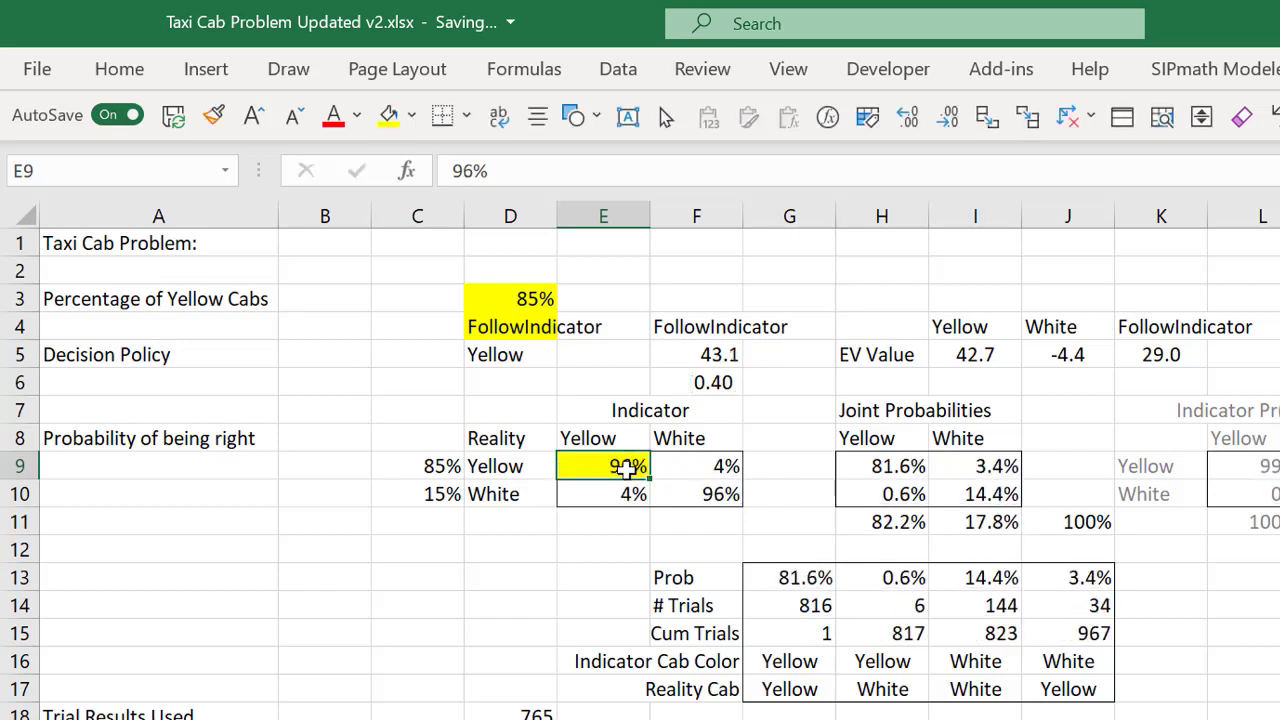